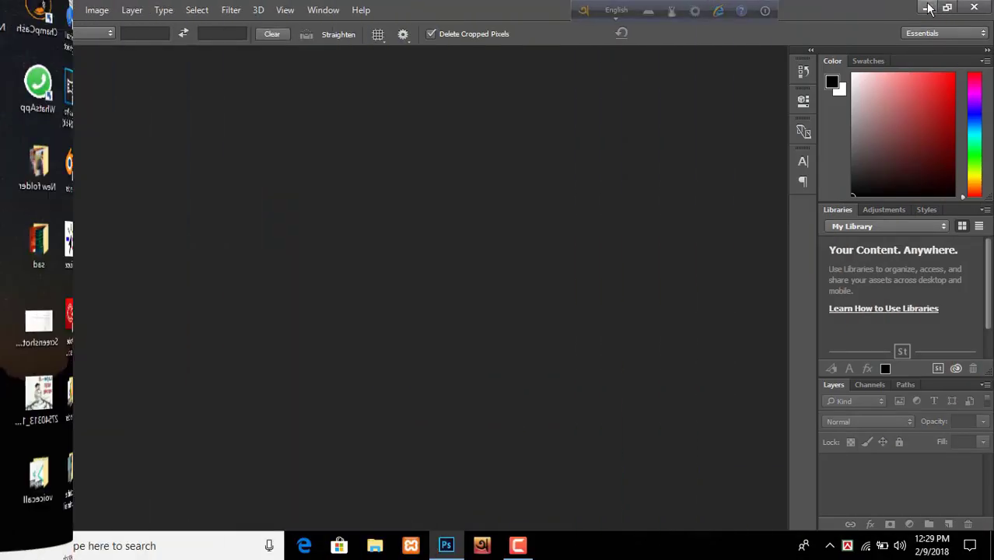
Open the nostalgic_blue_background image from the desktop's youtube thumbnail folder in Photoshop and switch to the Move tool.
left_click(926, 8)
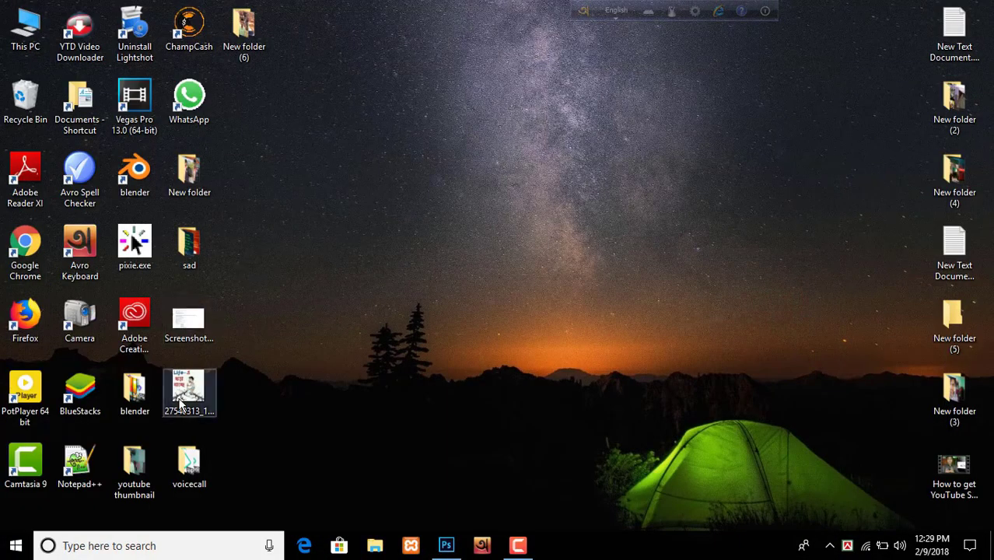
double_click(157, 461)
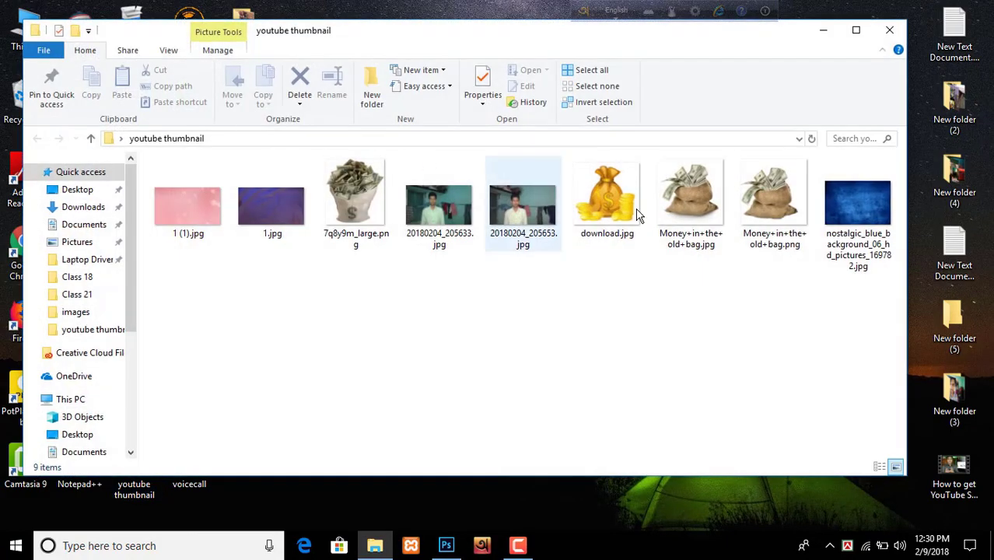
left_click_drag(846, 208, 323, 264)
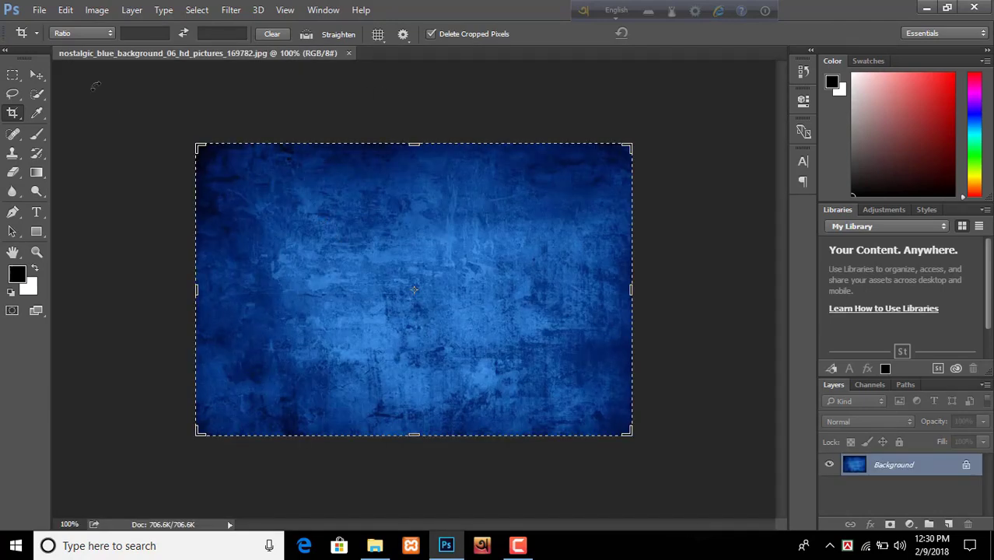
left_click(37, 75)
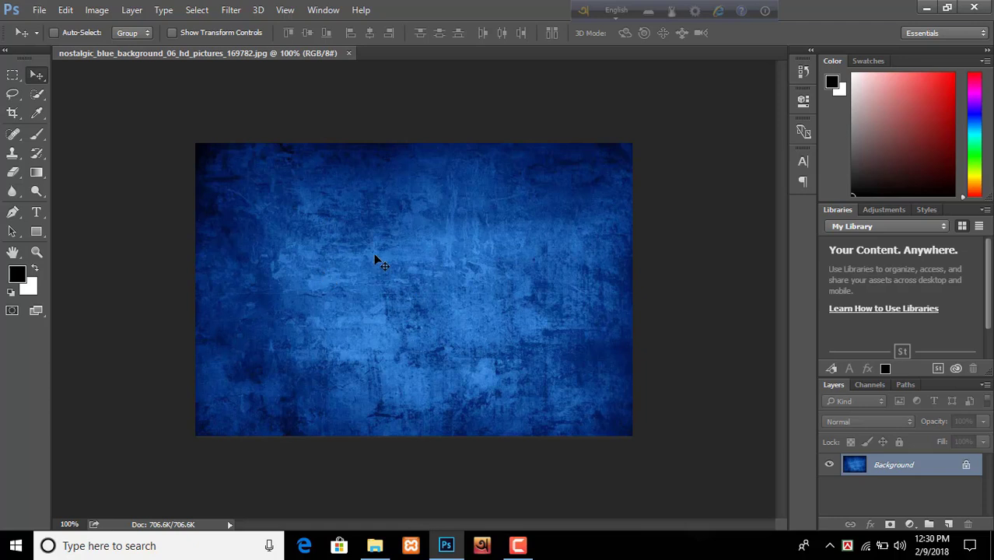
scroll(404, 289, "up", 2)
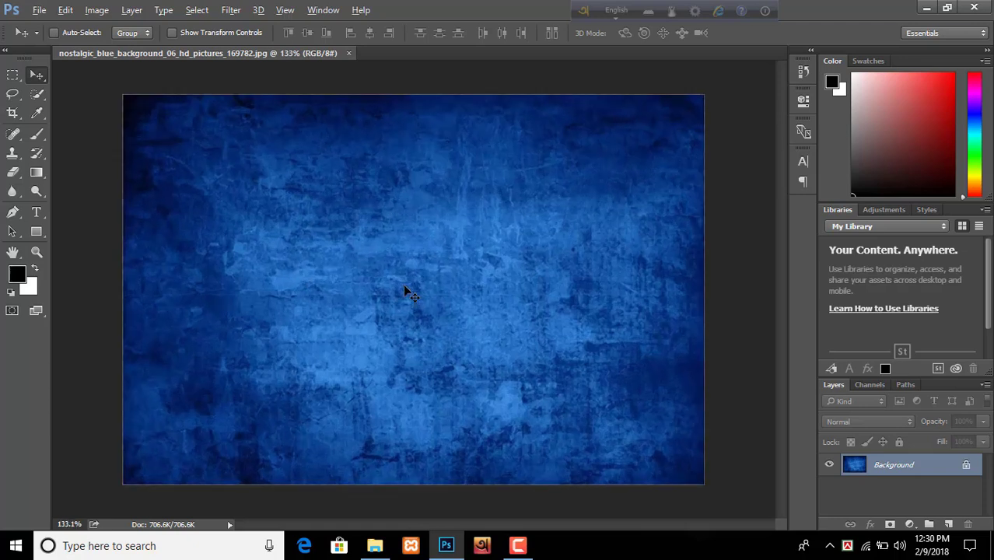
Open IMG_20180205_155012.jpg from the desktop's New folder (6) in Photoshop as a separate document.
left_click(924, 8)
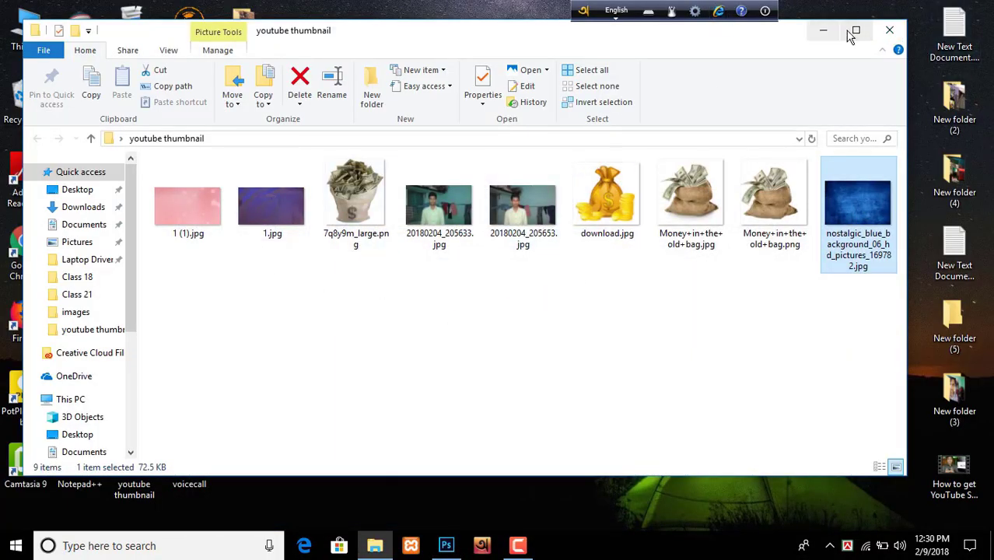
left_click(886, 31)
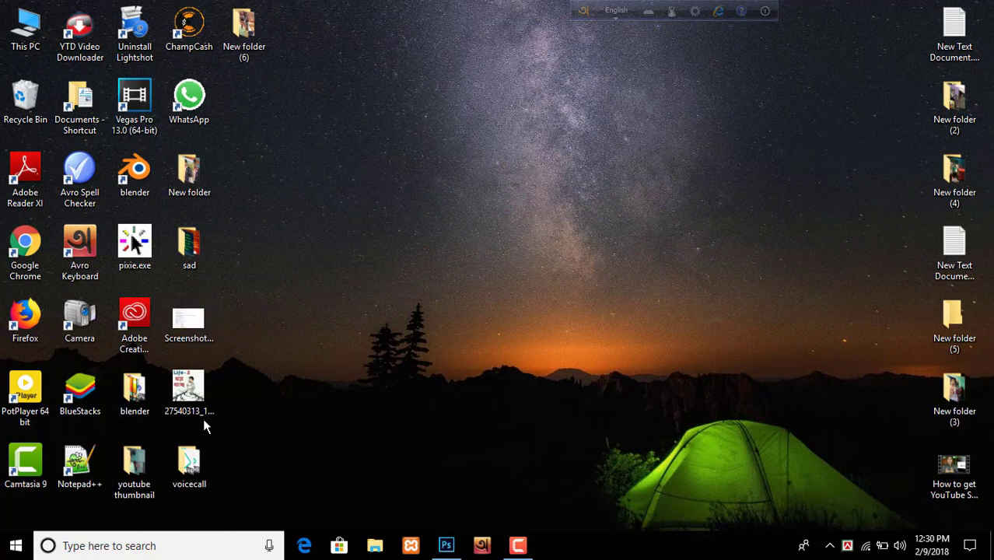
double_click(244, 31)
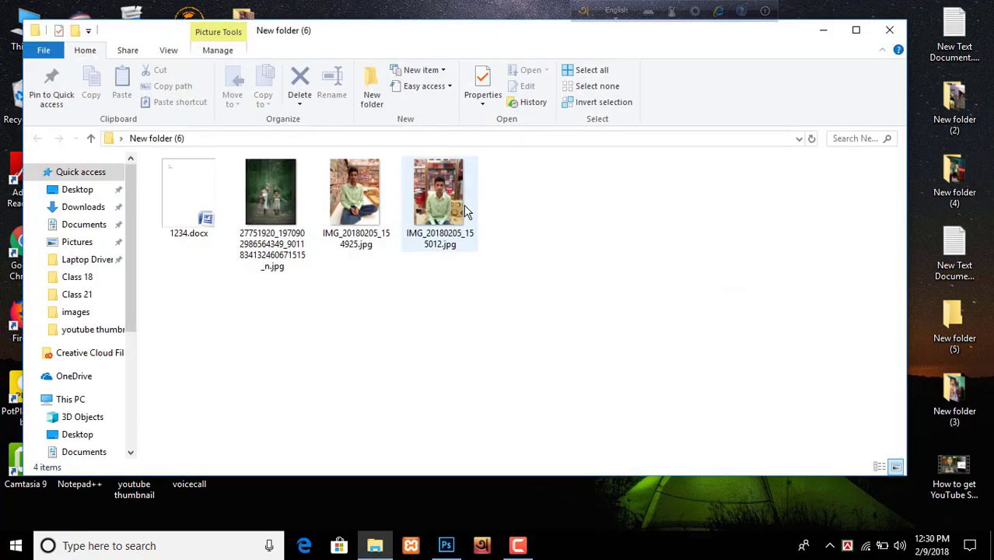
left_click(447, 209)
left_click_drag(441, 182, 373, 53)
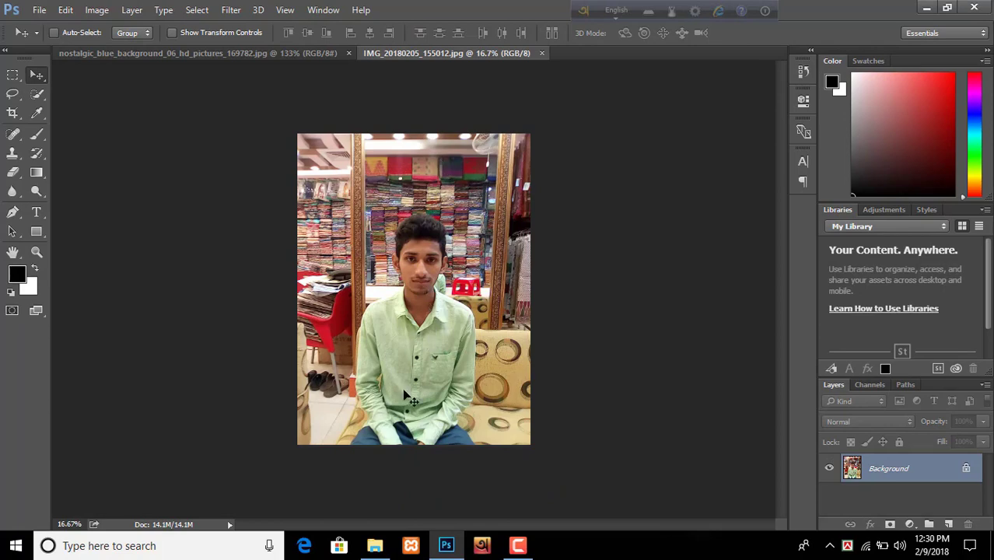
key("ctrl+0")
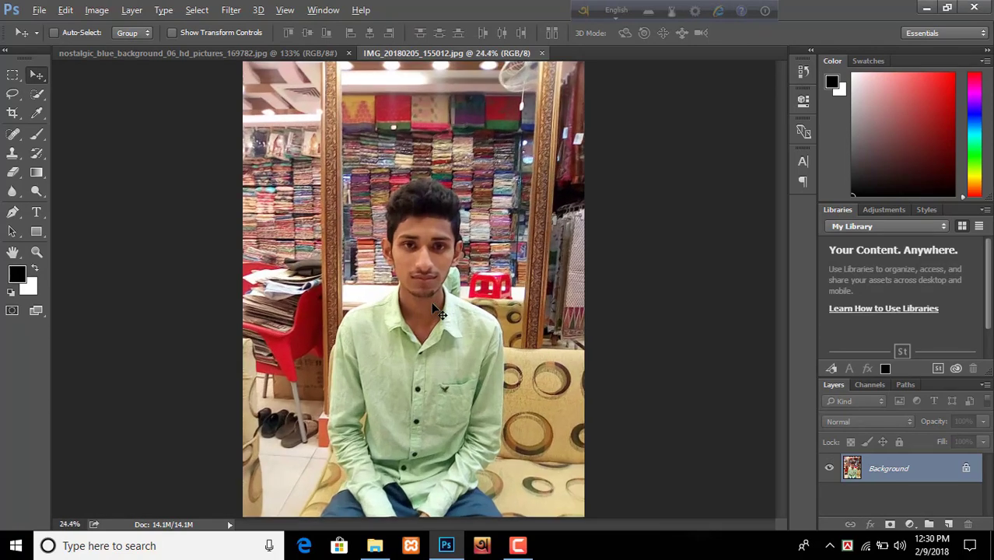
Select the man's hair, face, shirt and both sleeves with the Quick Selection tool.
left_click(46, 93)
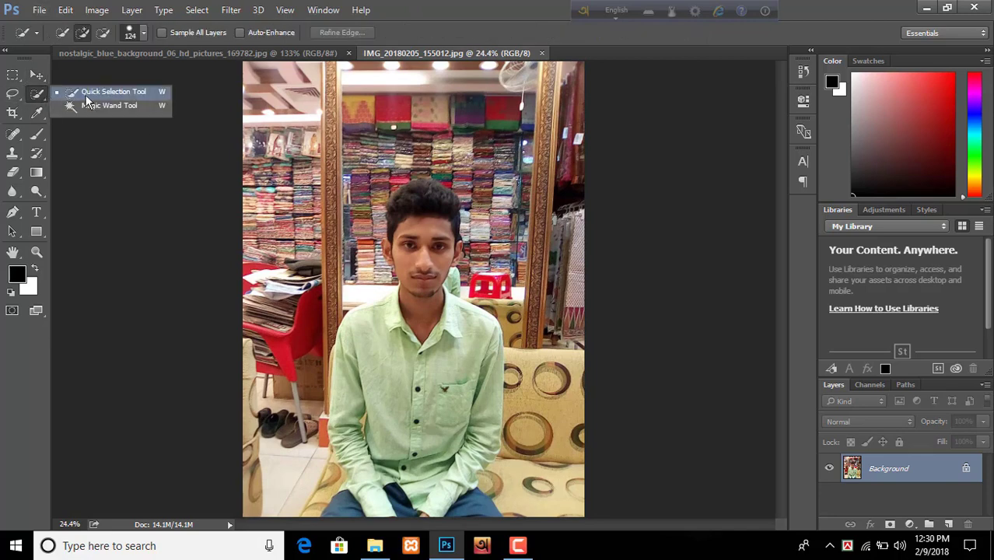
left_click(126, 94)
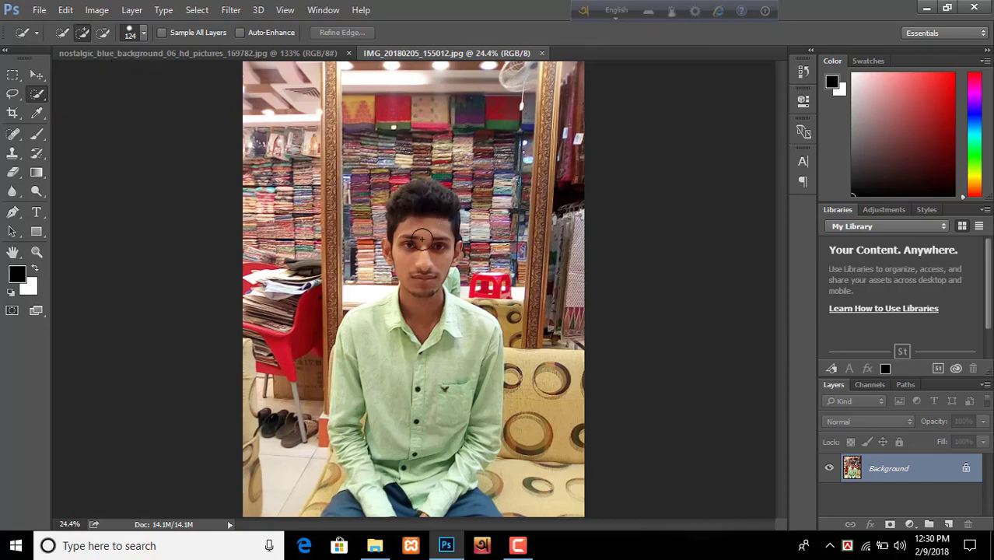
scroll(420, 240, "up", 5)
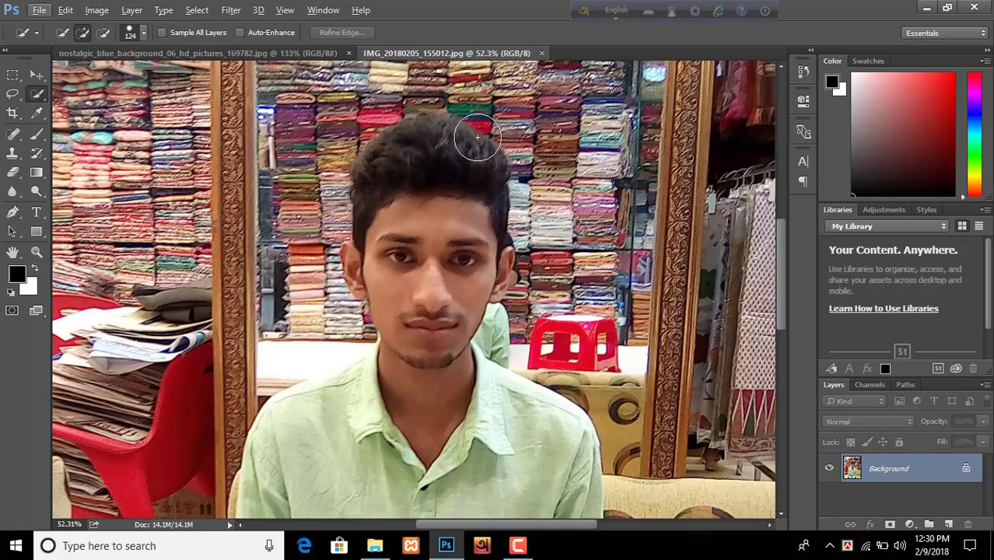
left_click(424, 157)
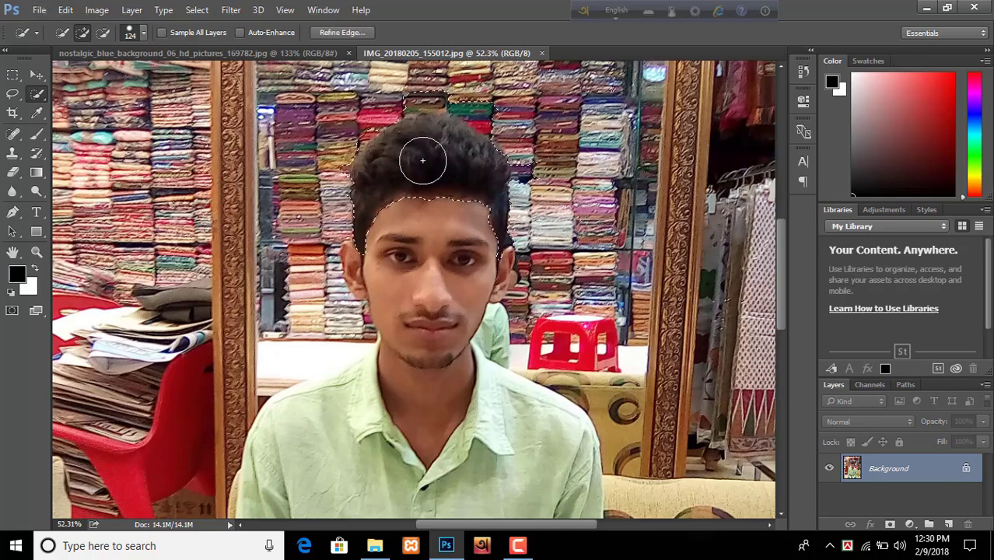
mouse_move(412, 227)
left_mouse_down()
mouse_move(431, 283)
mouse_move(392, 292)
mouse_move(373, 281)
mouse_move(368, 267)
mouse_move(464, 291)
mouse_move(483, 269)
mouse_move(337, 401)
mouse_move(492, 400)
left_mouse_up()
scroll(464, 293, "down", 2)
scroll(513, 388, "down", 1)
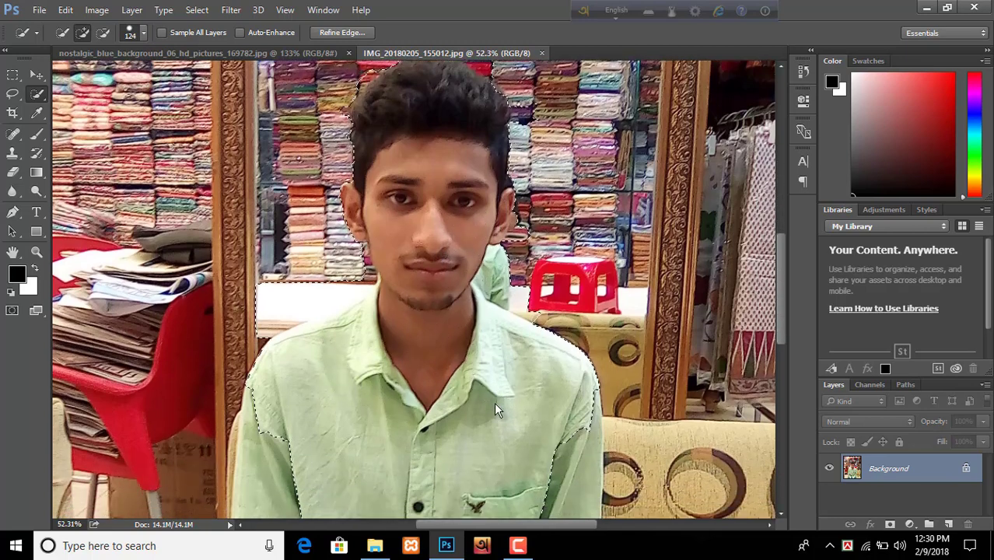
mouse_move(544, 373)
left_mouse_down()
mouse_move(570, 415)
mouse_move(567, 450)
left_mouse_up()
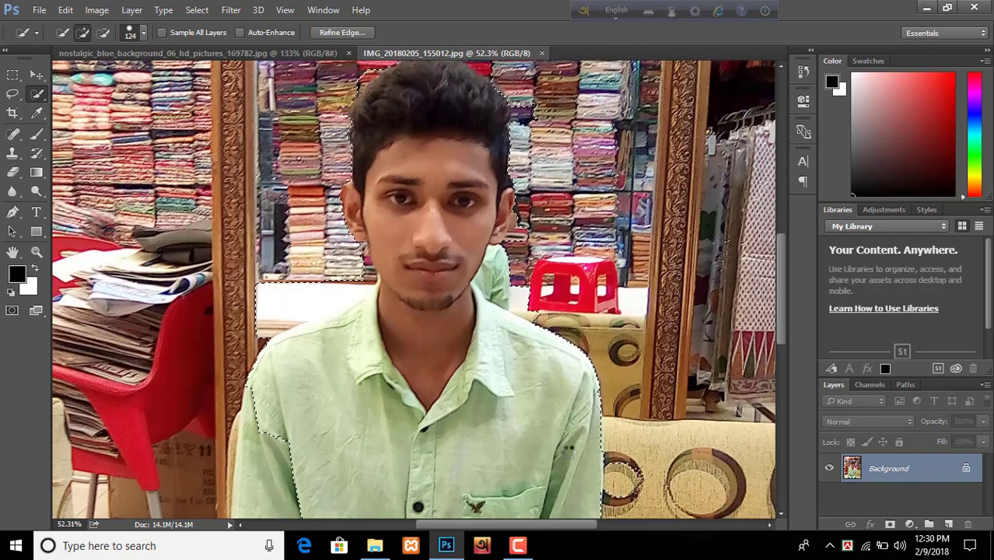
left_click(272, 443)
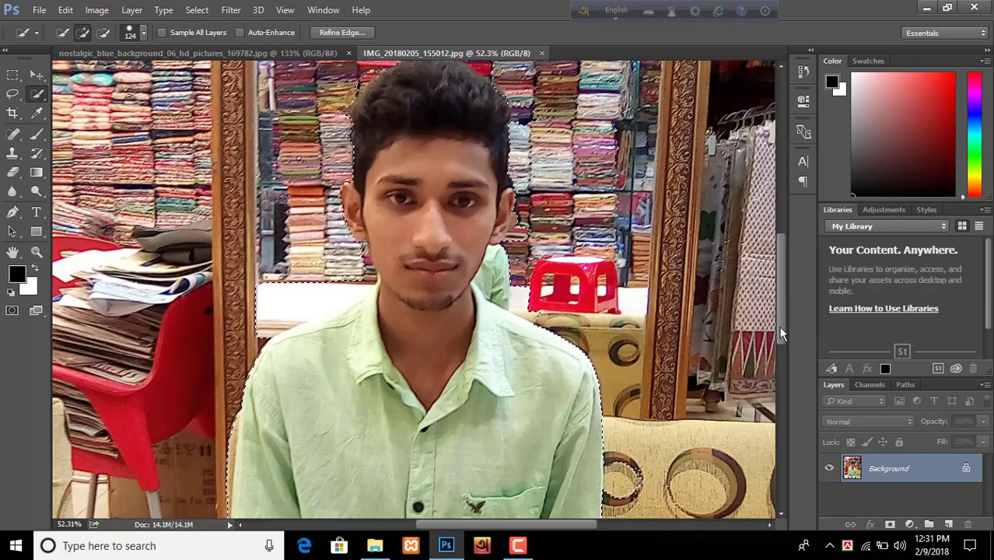
Subtract the background and the reflected green shirt beside the man's neck, on the red stool's side, from the selection.
scroll(466, 388, "down", 5, "alt")
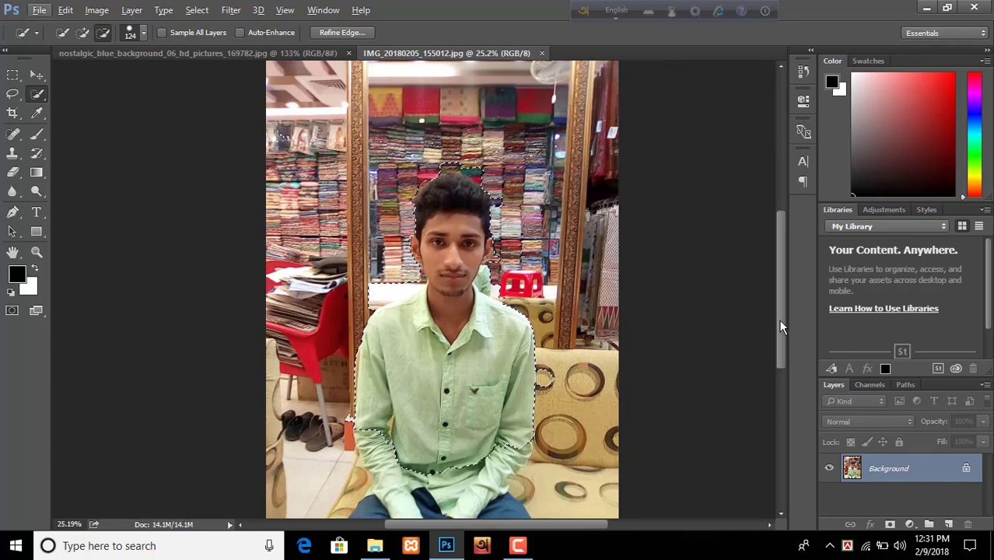
scroll(540, 289, "up", 1, "alt")
scroll(540, 289, "up", 4, "alt")
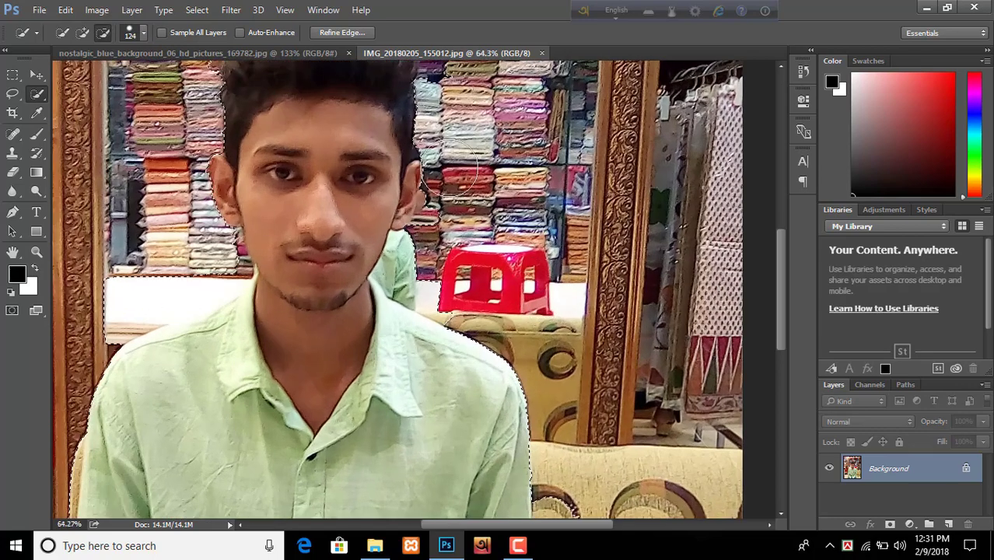
key("alt")
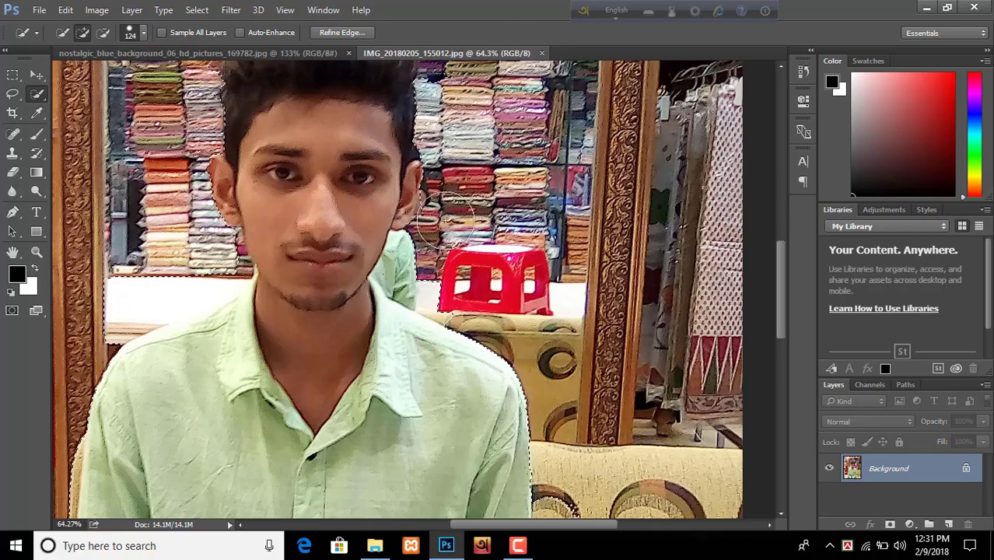
key("alt")
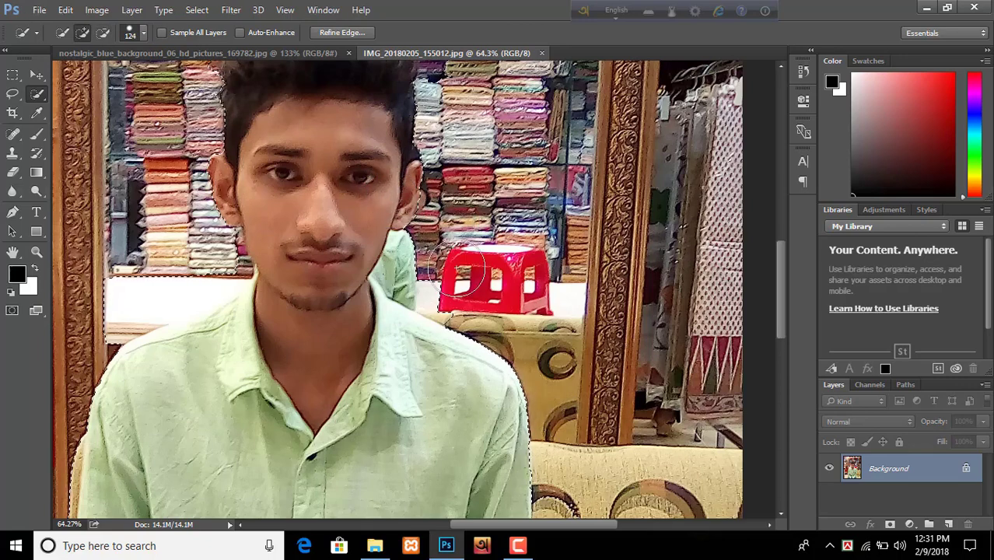
left_click(420, 268, "alt")
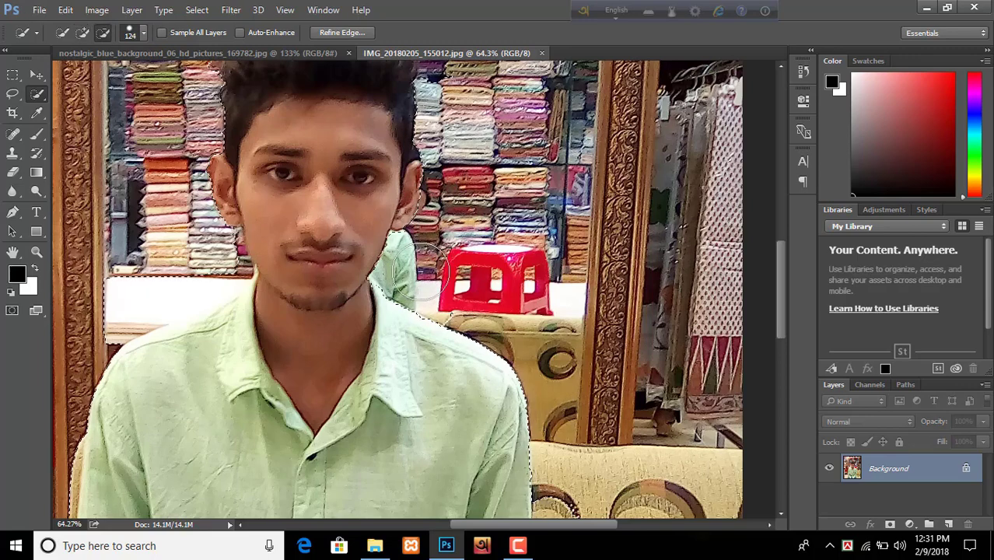
Subtract the white counter above the man's shoulder, on the side away from the red stool, from the selection.
scroll(572, 331, "down", 2)
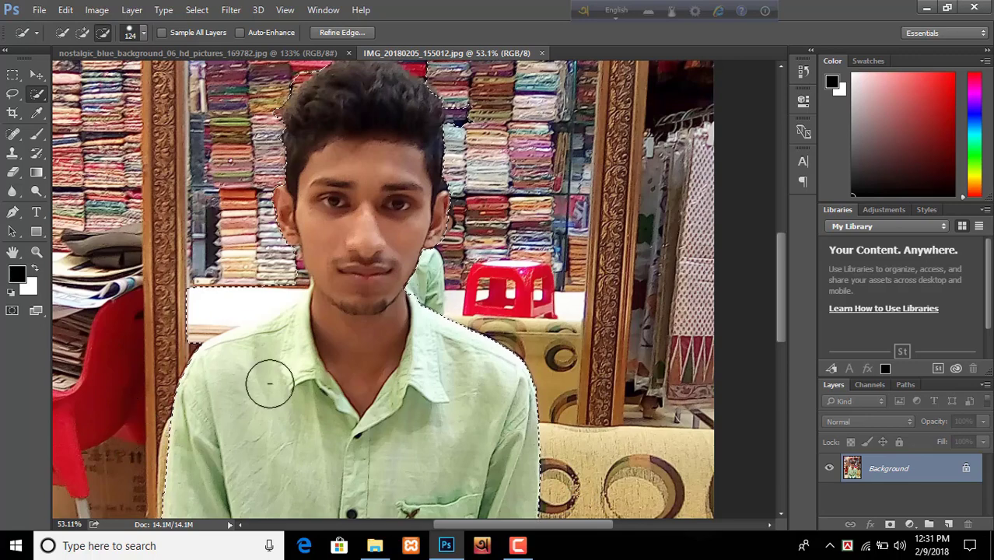
mouse_move(211, 291)
left_mouse_down()
mouse_move(204, 304)
mouse_move(311, 322)
mouse_move(317, 337)
mouse_move(303, 338)
mouse_move(332, 317)
mouse_move(311, 333)
left_mouse_up()
key("alt")
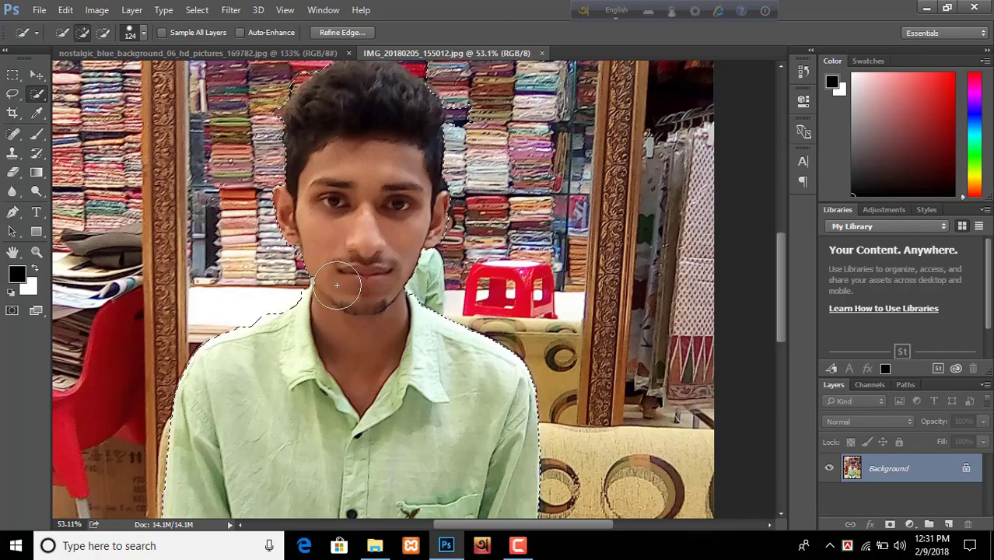
key("alt")
left_click_drag(280, 286, 287, 287)
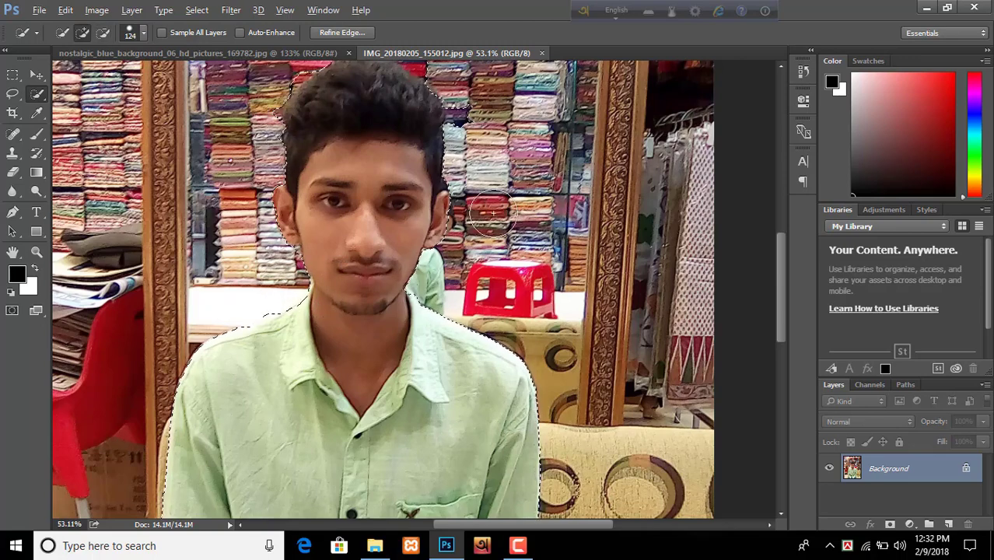
Remove the shelf area above the man's head from the selection and tighten the selection around his hair.
scroll(492, 211, "down", 2)
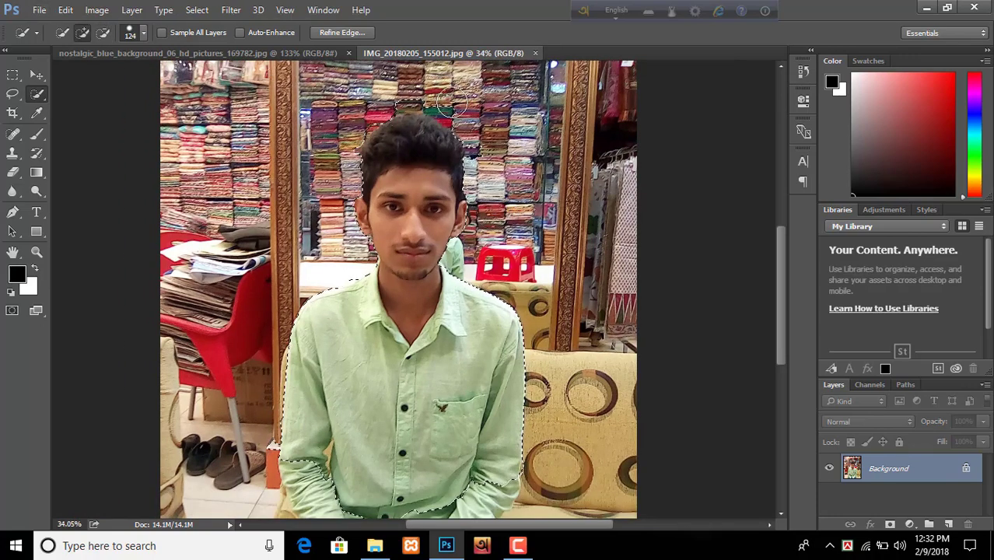
key("alt")
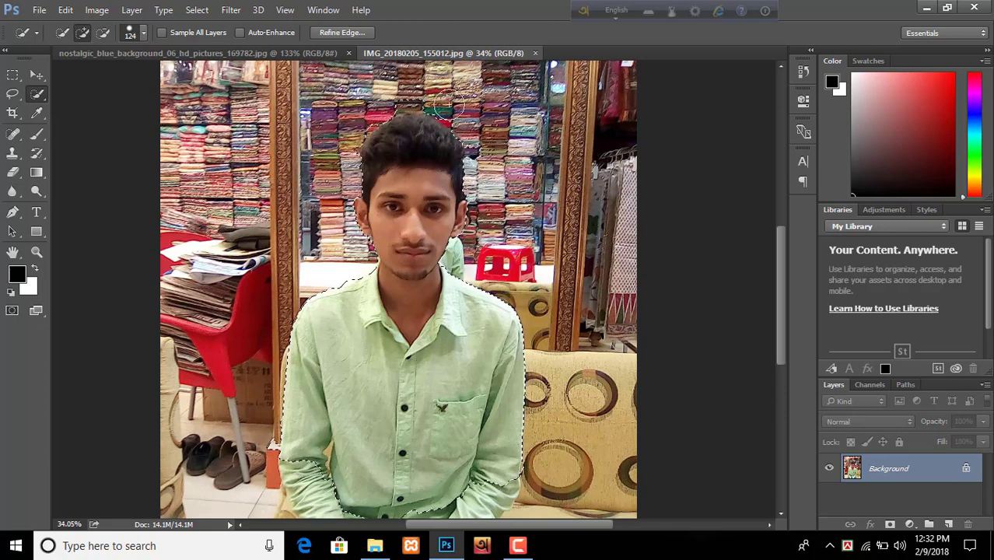
key("alt")
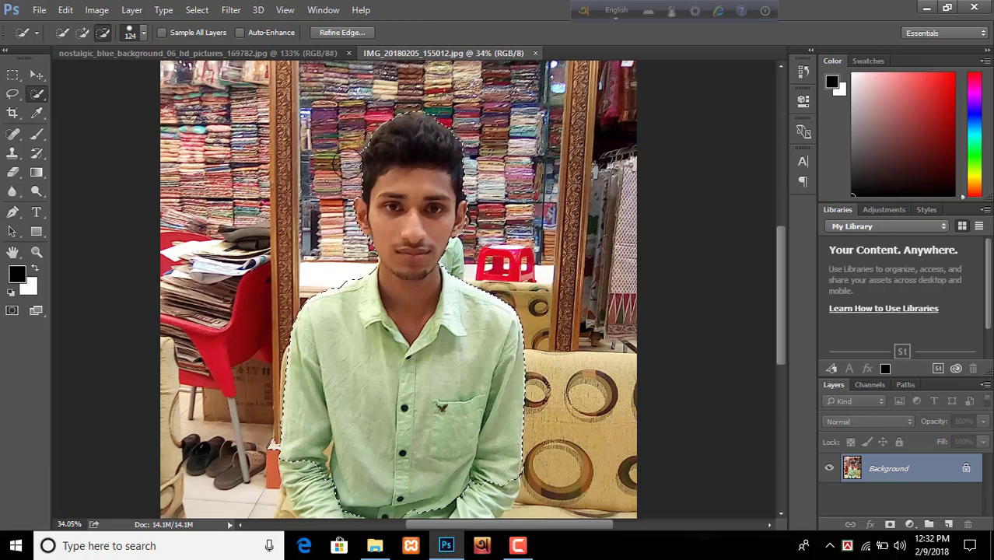
key("alt")
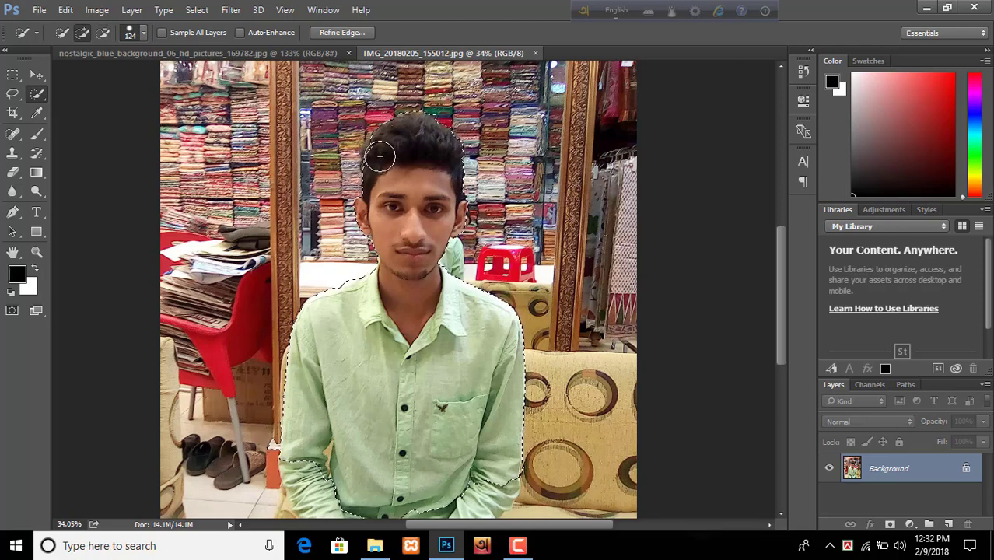
left_click_drag(380, 156, 444, 154)
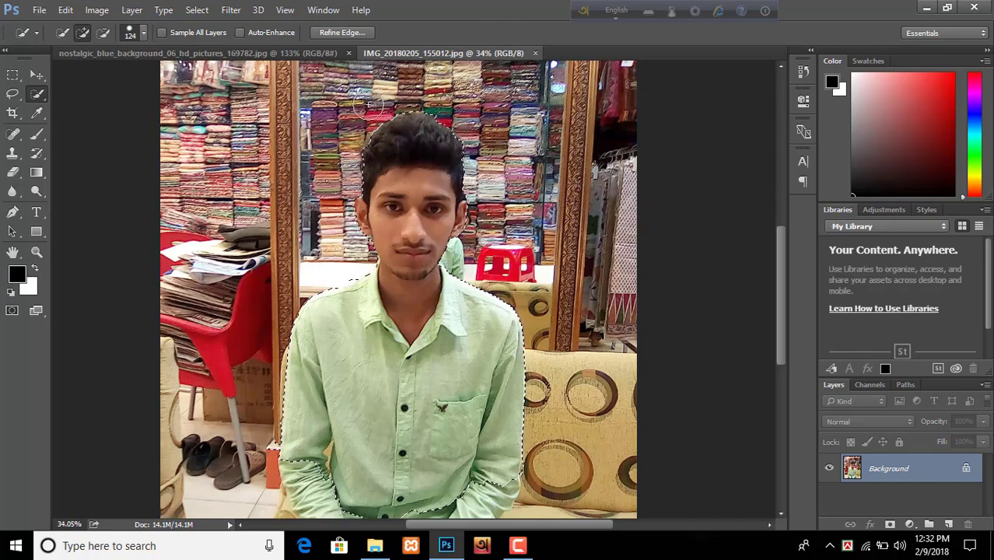
Refine the selection edge with Smooth 13, Feather 1.7 px and Contrast 7%, and output it to a new layer.
left_click(342, 32)
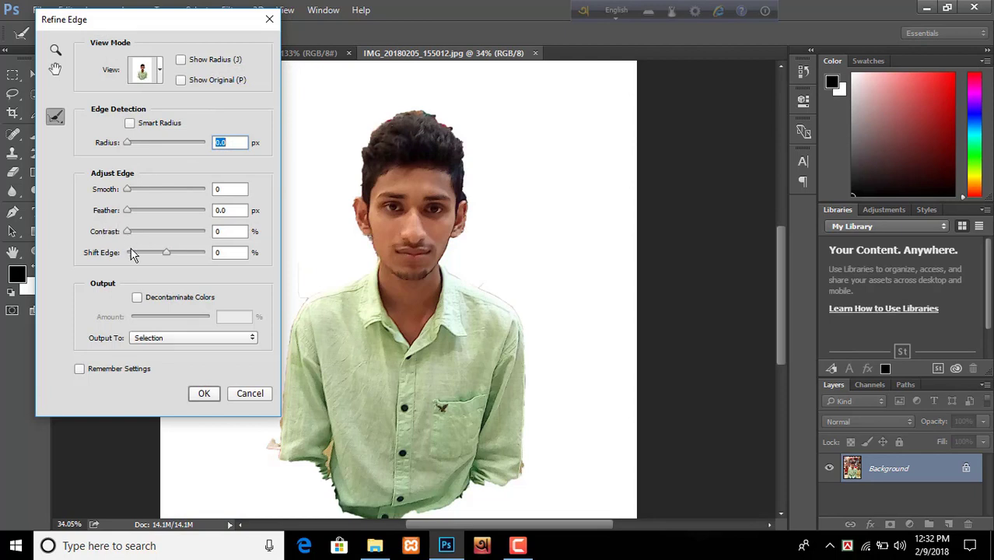
left_click_drag(128, 190, 132, 231)
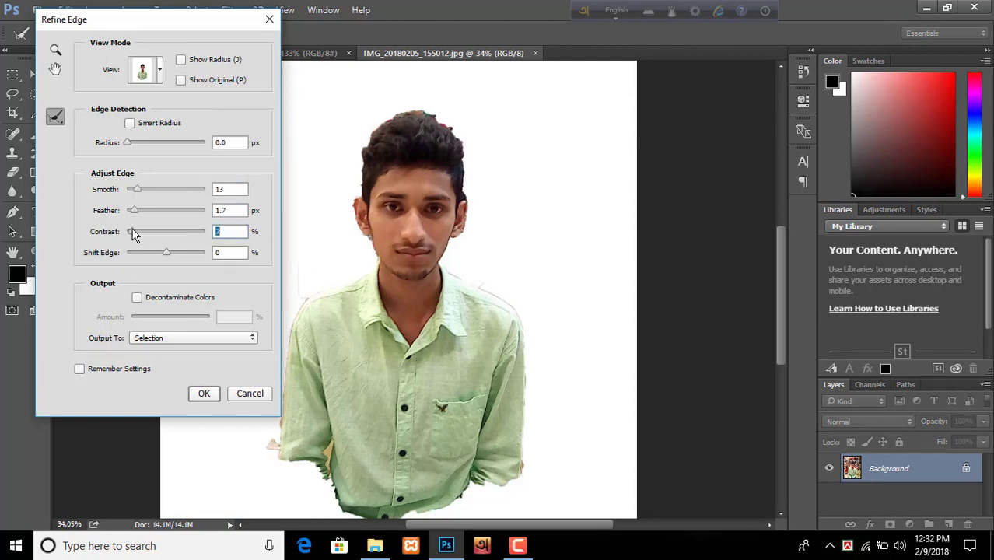
left_click(174, 337)
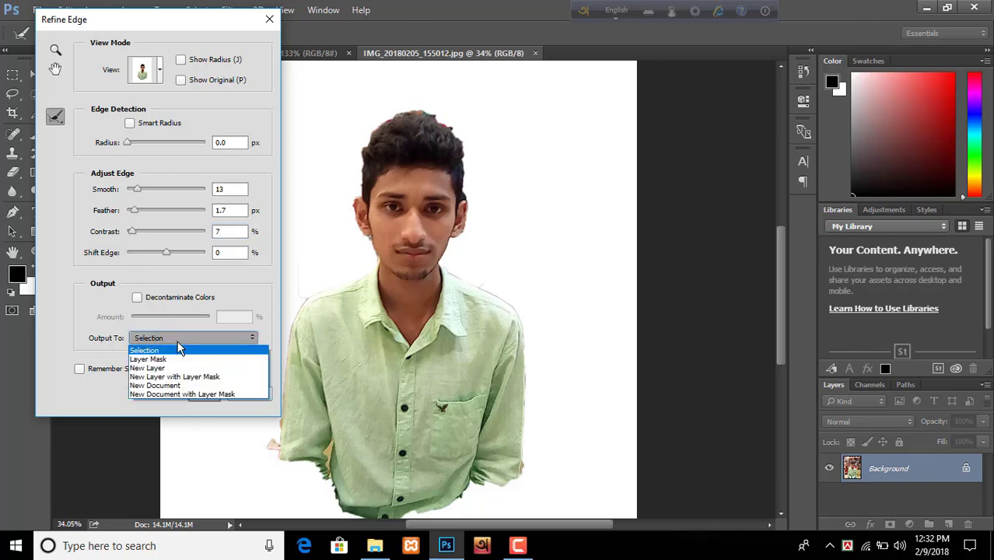
left_click(184, 369)
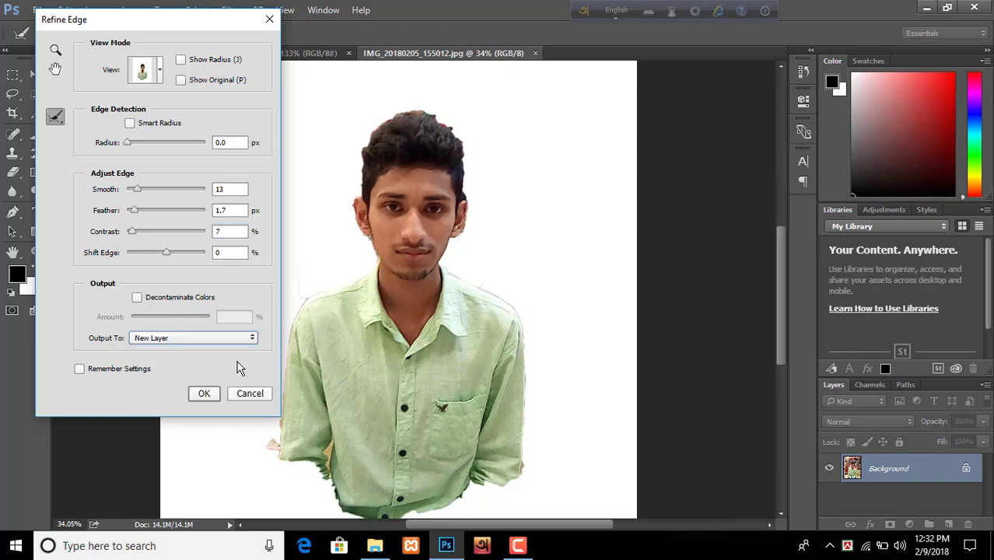
left_click(206, 395)
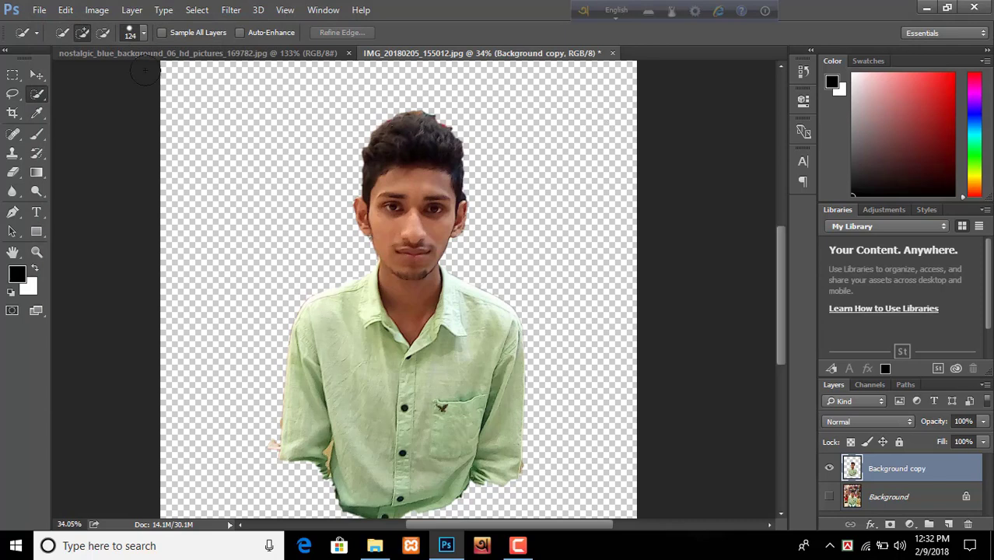
Shift the cutout man slightly up and sideways on the canvas, and crop the image to his head and shoulders.
left_click(37, 77)
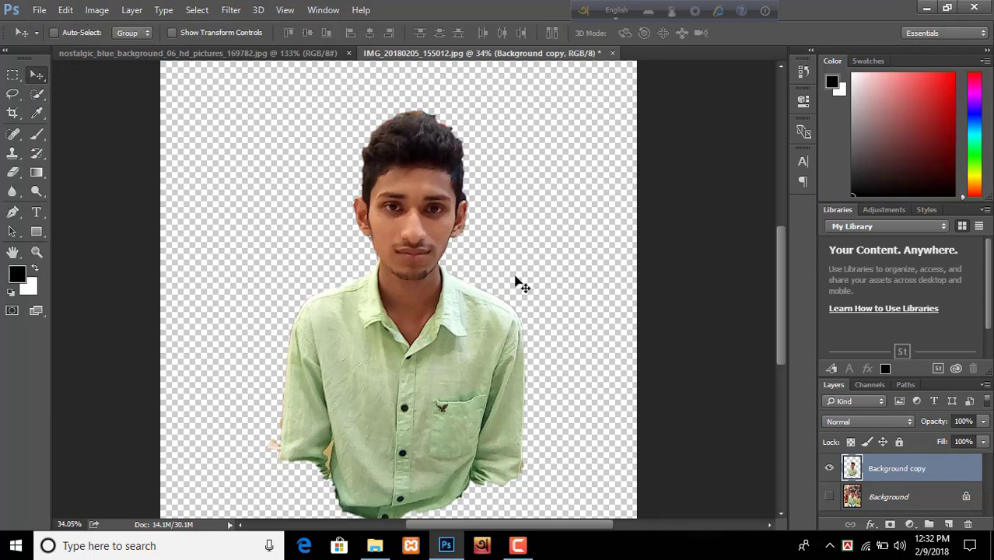
left_click_drag(421, 240, 393, 221)
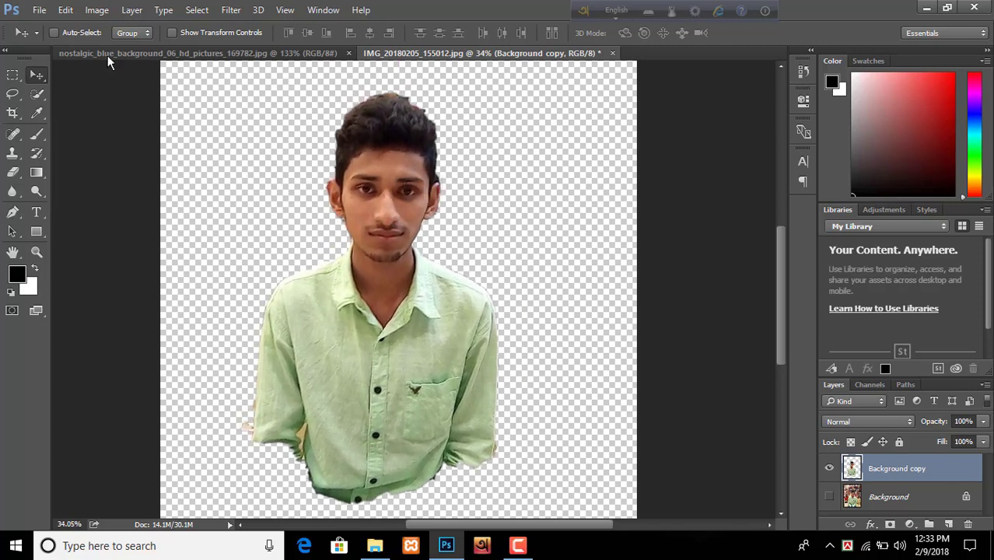
left_click(12, 113)
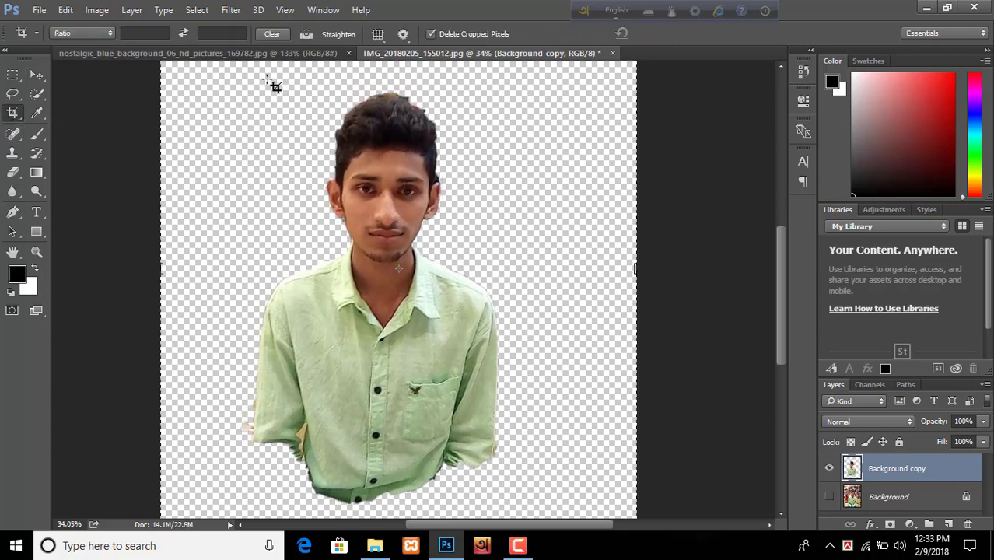
left_click_drag(264, 78, 532, 357)
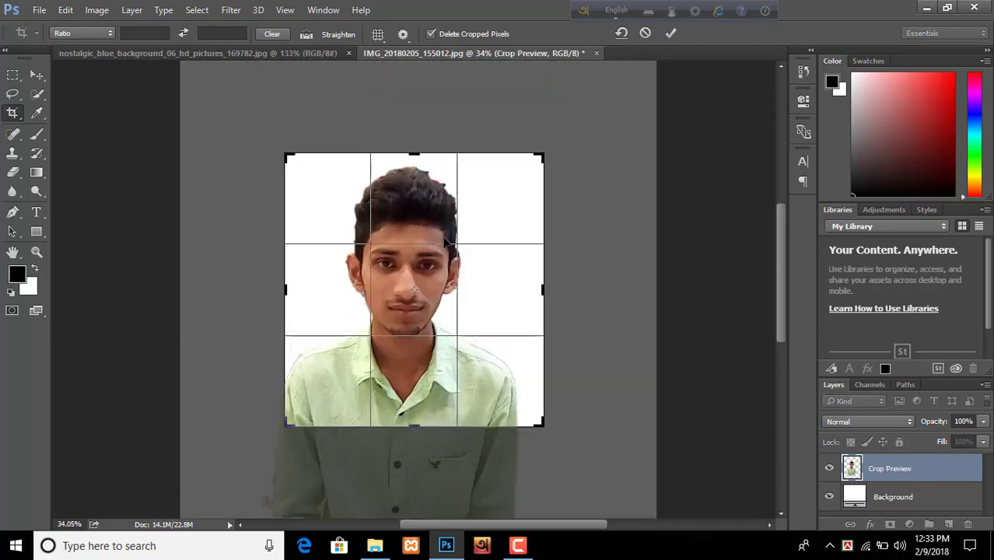
left_click_drag(397, 347, 412, 292)
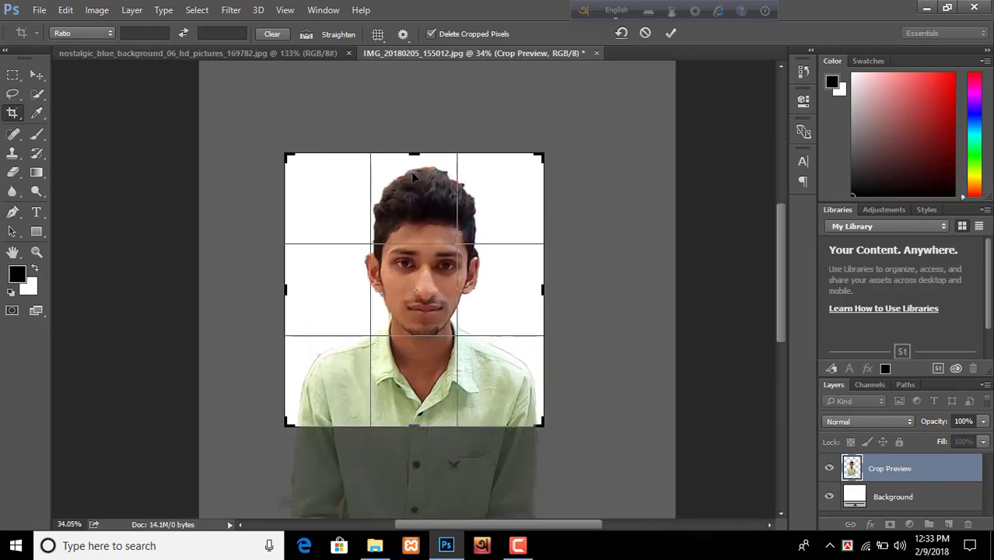
left_click(669, 34)
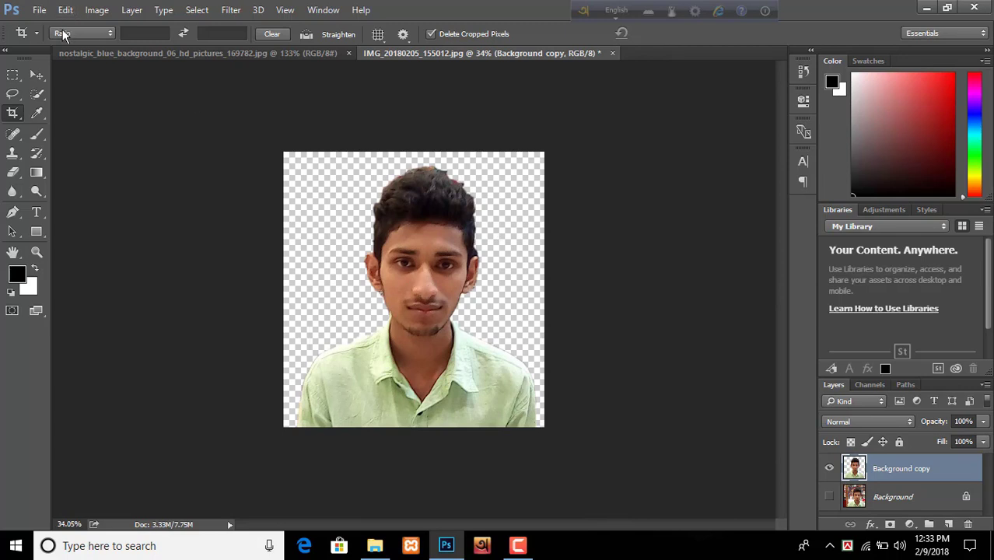
Bring the cutout man into the nostalgic blue background document and start a free transform that narrows him to about 55% width.
left_click(39, 75)
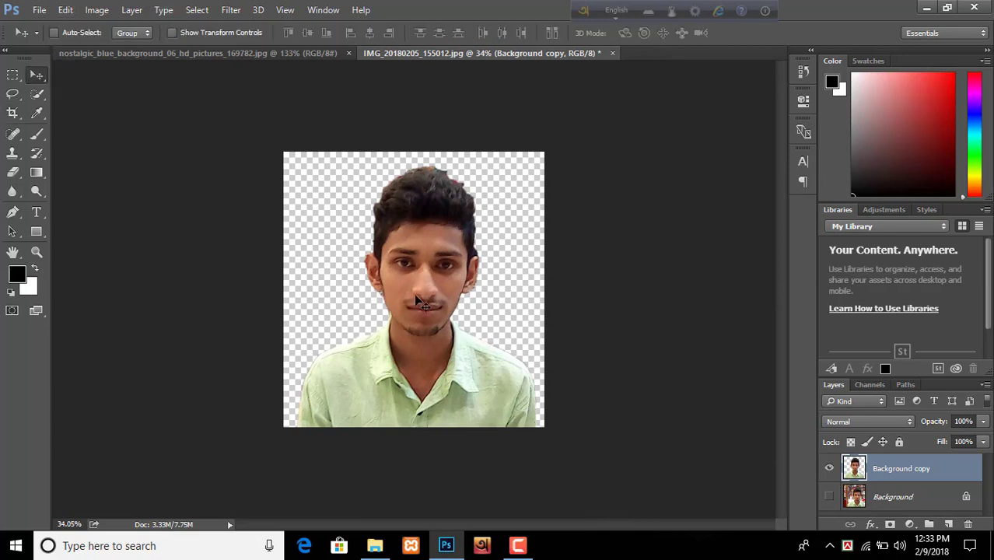
left_click_drag(414, 293, 298, 300)
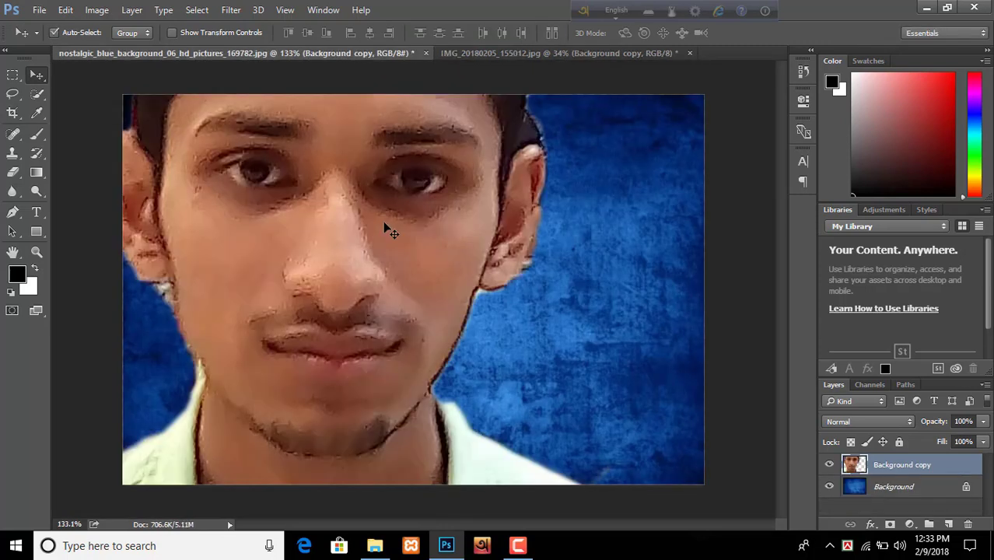
key("ctrl+t")
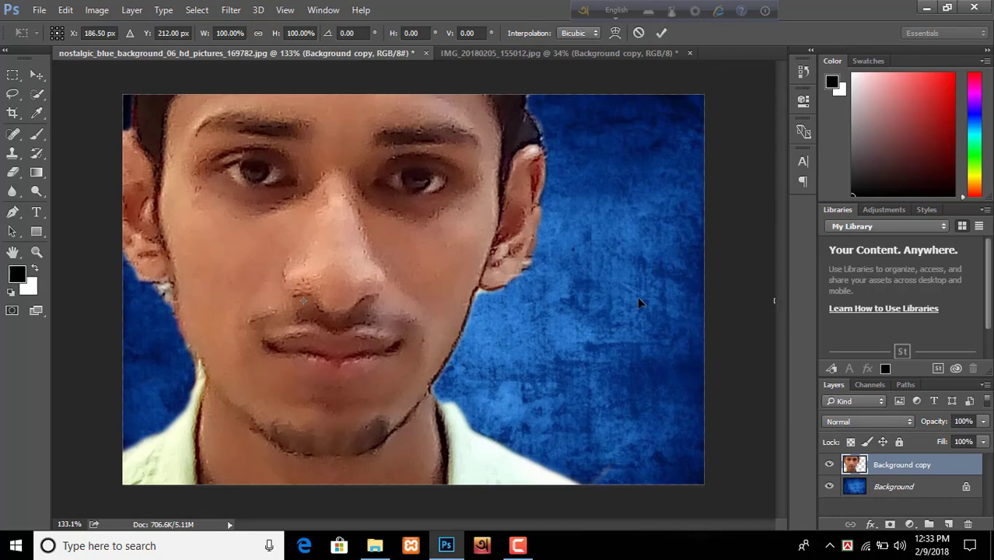
left_click_drag(561, 130, 381, 298)
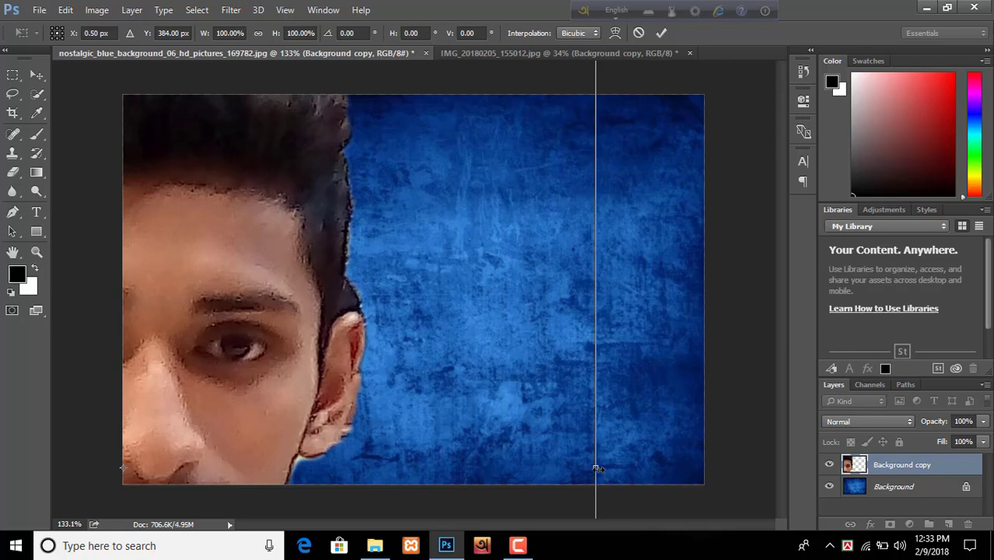
left_click_drag(596, 467, 171, 467)
left_click_drag(150, 359, 625, 297)
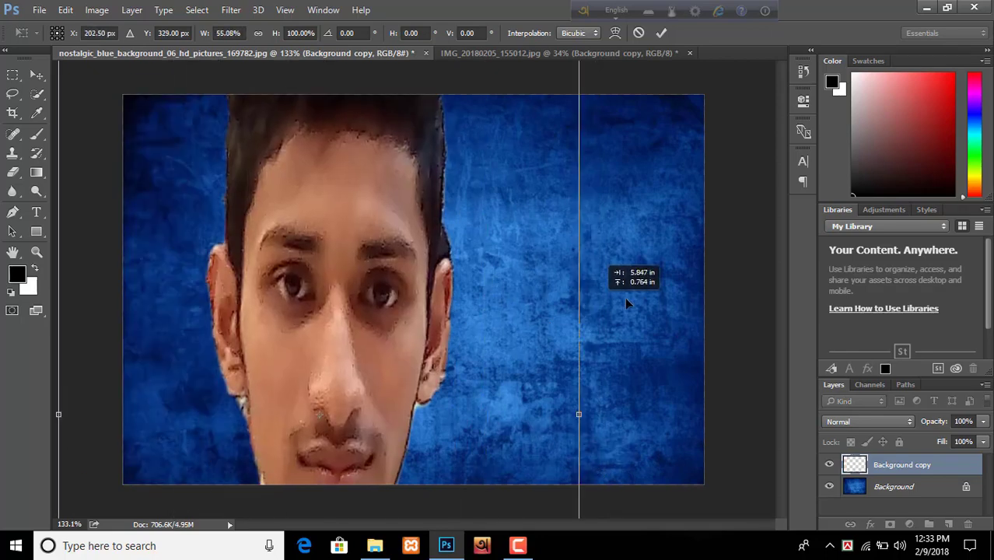
left_click_drag(459, 215, 431, 384)
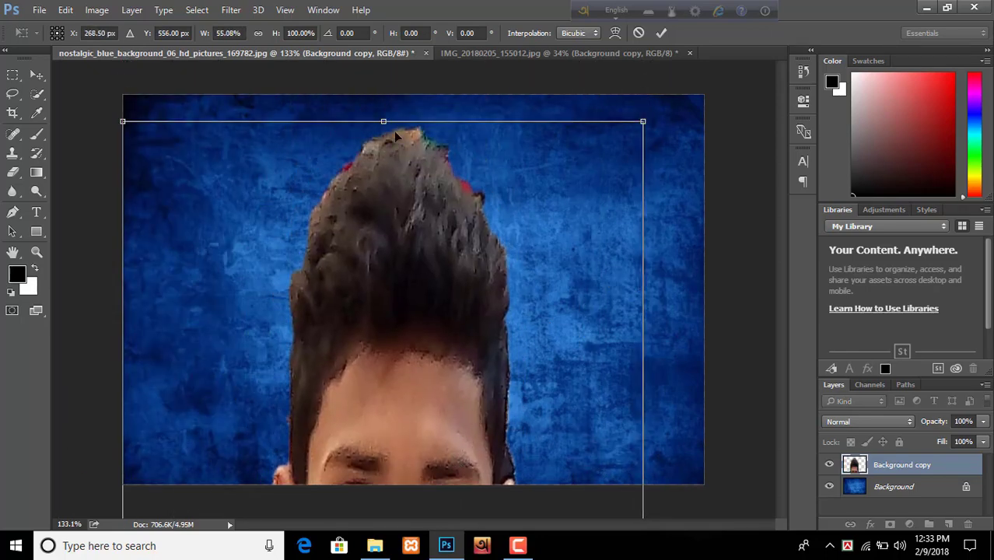
Scale the man to about 29% width and 28% height, standing in the lower-left corner of the blue background, and apply the transform.
mouse_move(384, 121)
left_mouse_down()
mouse_move(388, 316)
mouse_move(408, 490)
mouse_move(403, 252)
mouse_move(381, 96)
mouse_move(389, 483)
mouse_move(394, 119)
left_mouse_up()
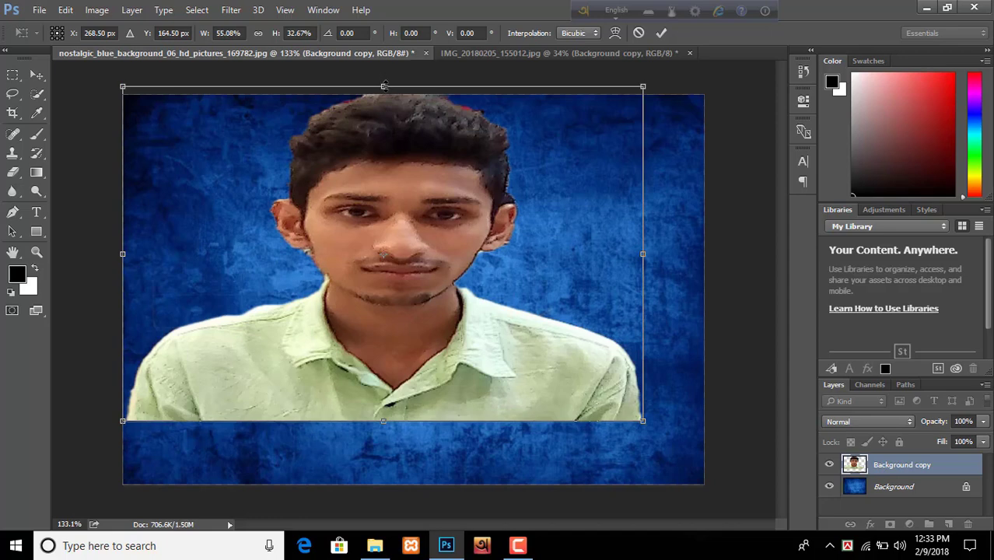
left_click_drag(384, 85, 384, 127)
left_click_drag(642, 274, 380, 276)
left_click_drag(264, 207, 264, 274)
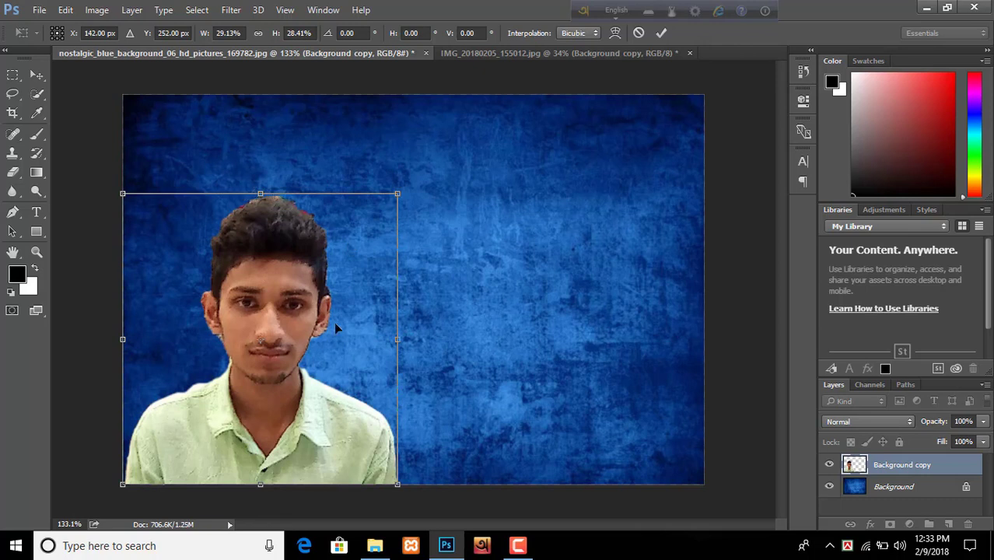
left_click_drag(265, 193, 264, 199)
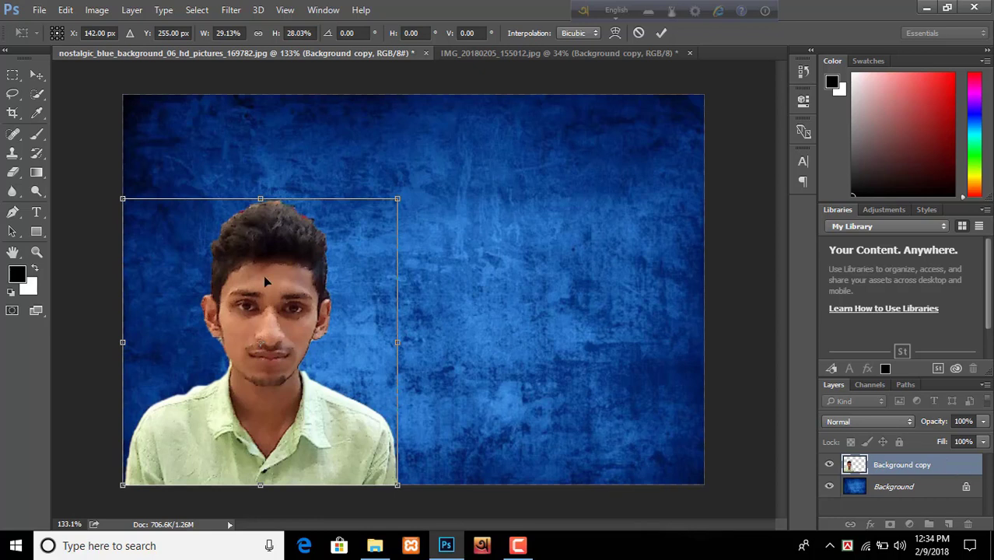
key("Return")
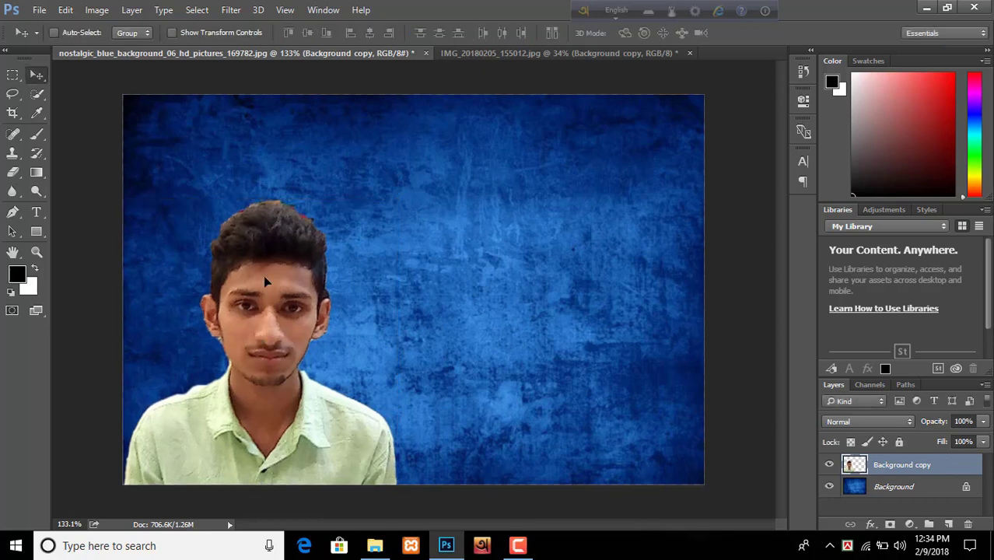
Add a white outside stroke of 5 px around the man's layer.
double_click(970, 465)
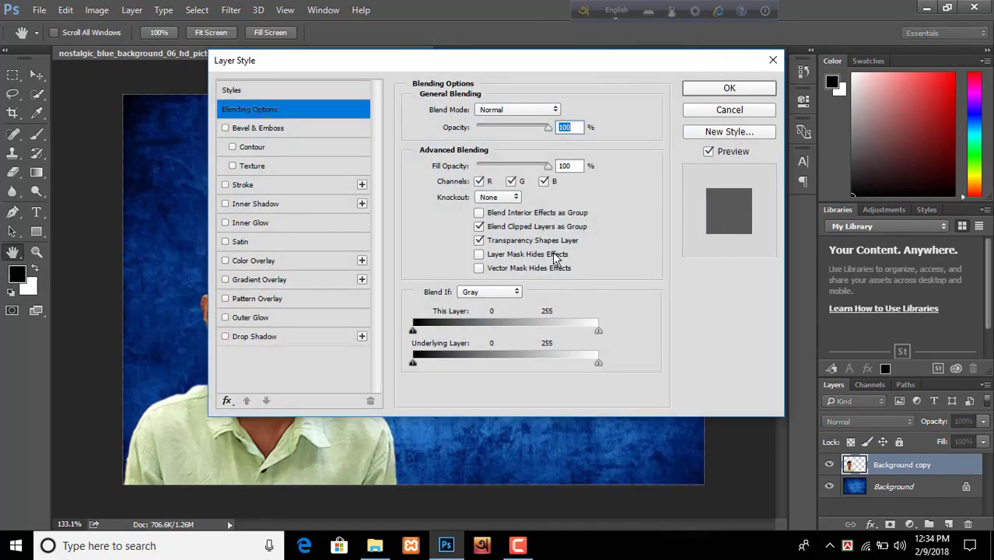
left_click(239, 183)
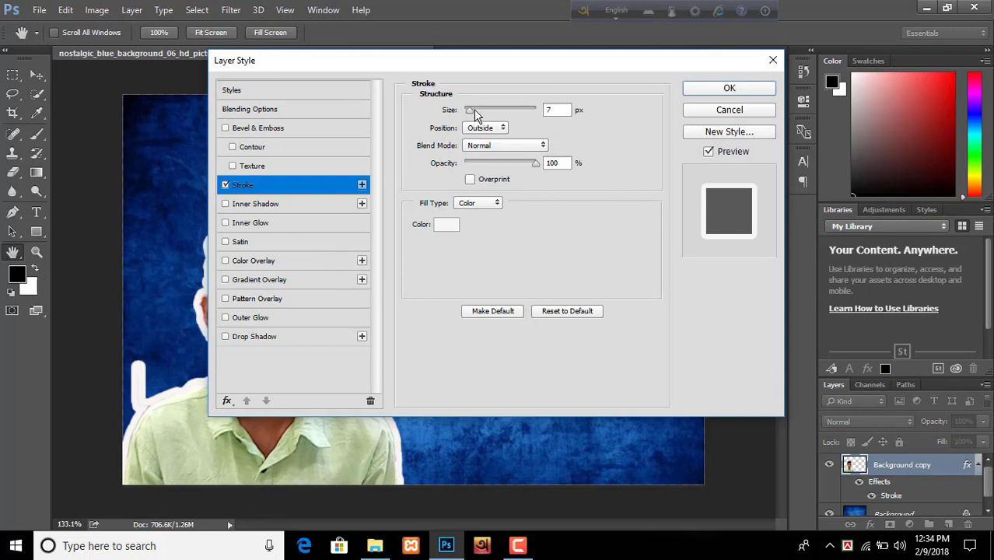
left_click_drag(469, 113, 469, 113)
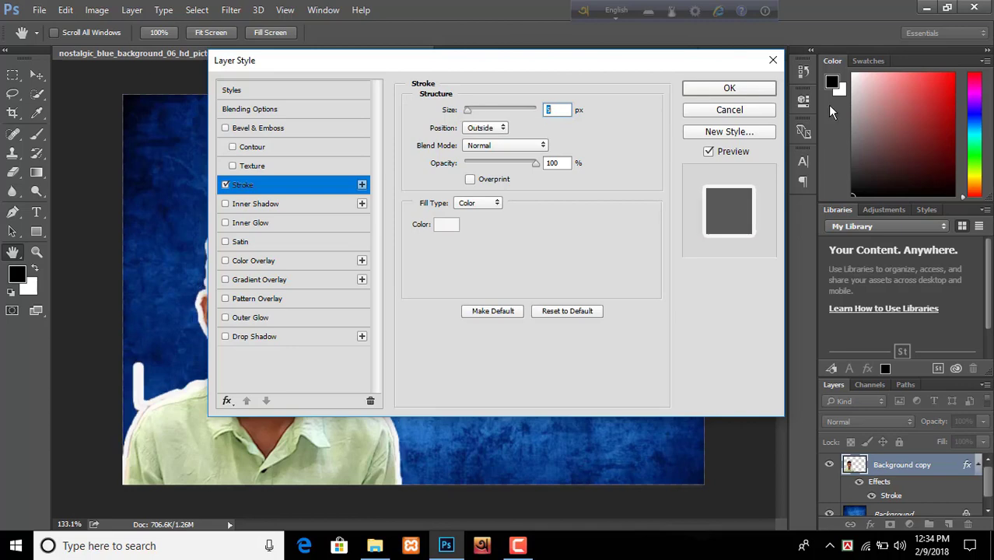
left_click(766, 88)
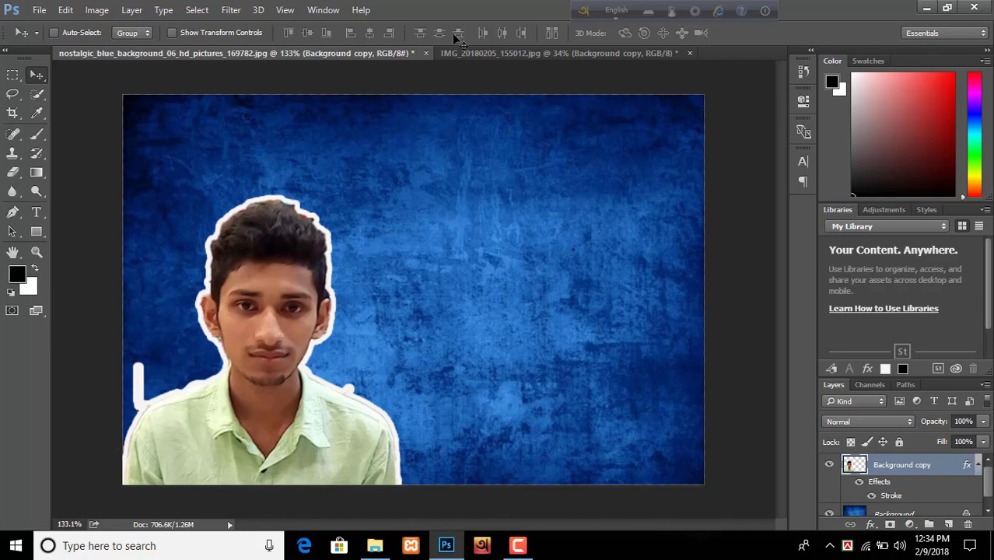
Nudge the cutout slightly sideways in the IMG_20180205_155012.jpg document and return to the blue background document.
left_click(482, 52)
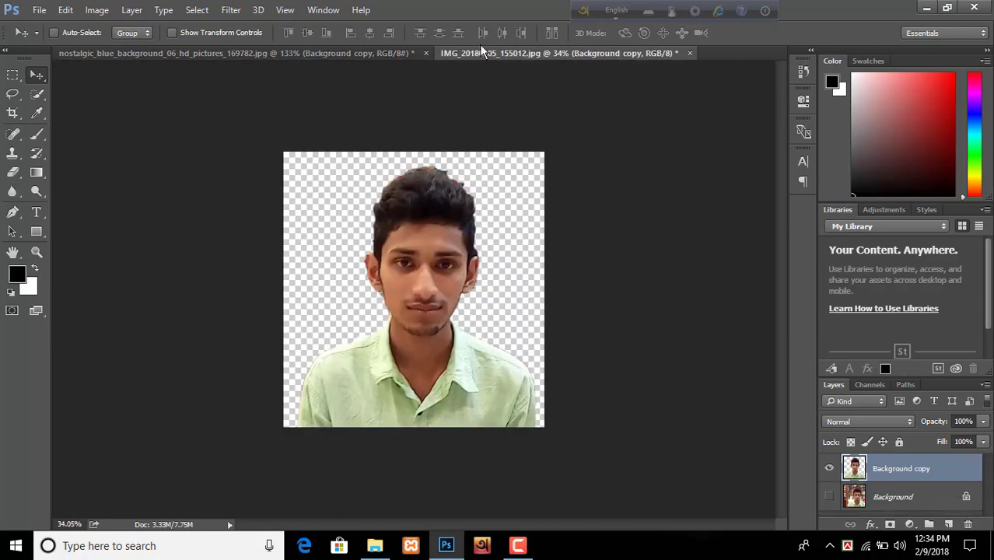
mouse_move(424, 276)
left_mouse_down()
mouse_move(436, 207)
mouse_move(409, 277)
left_mouse_up()
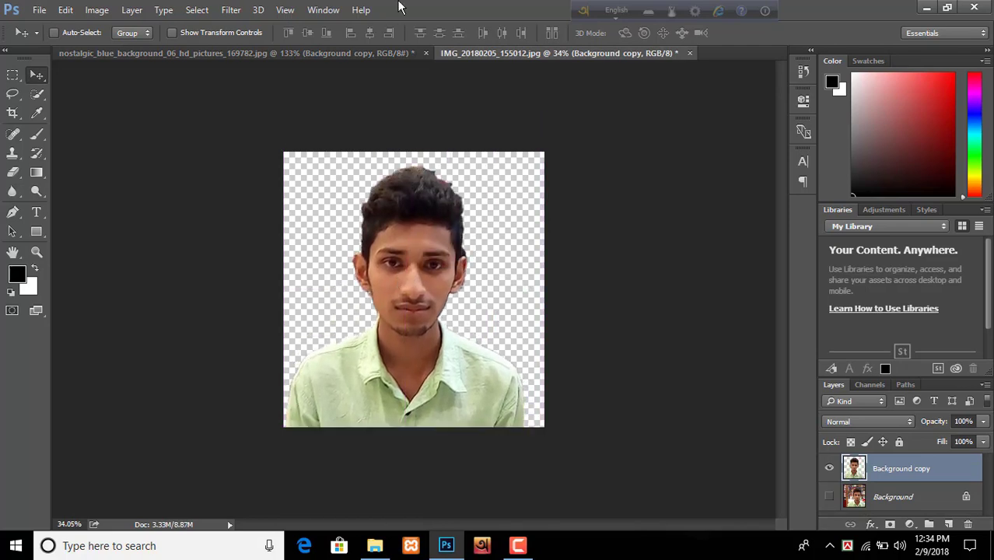
left_click(341, 53)
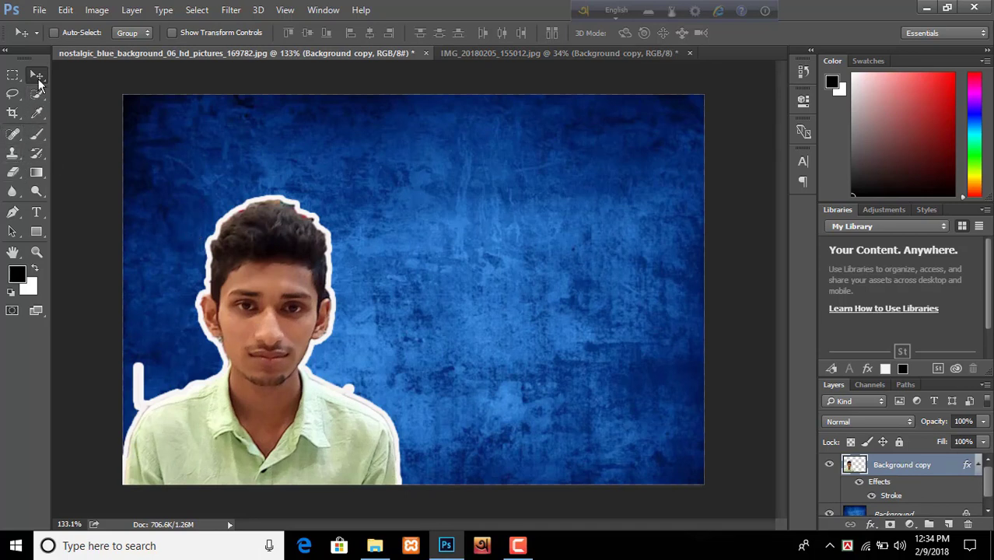
Add the text "YouTube" in the Sitka Banner font at 60 pt on the empty blue area beside the man.
left_click(36, 212)
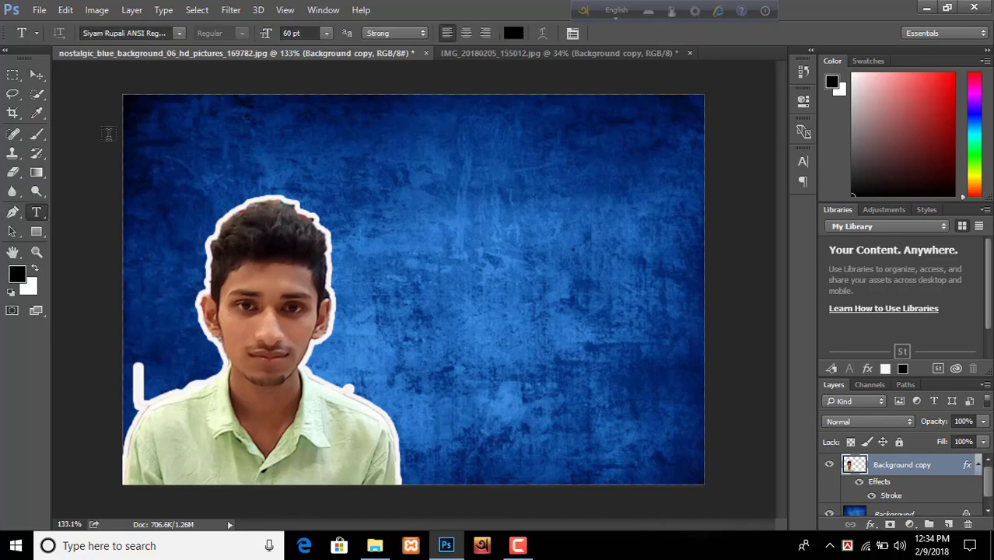
left_click(179, 34)
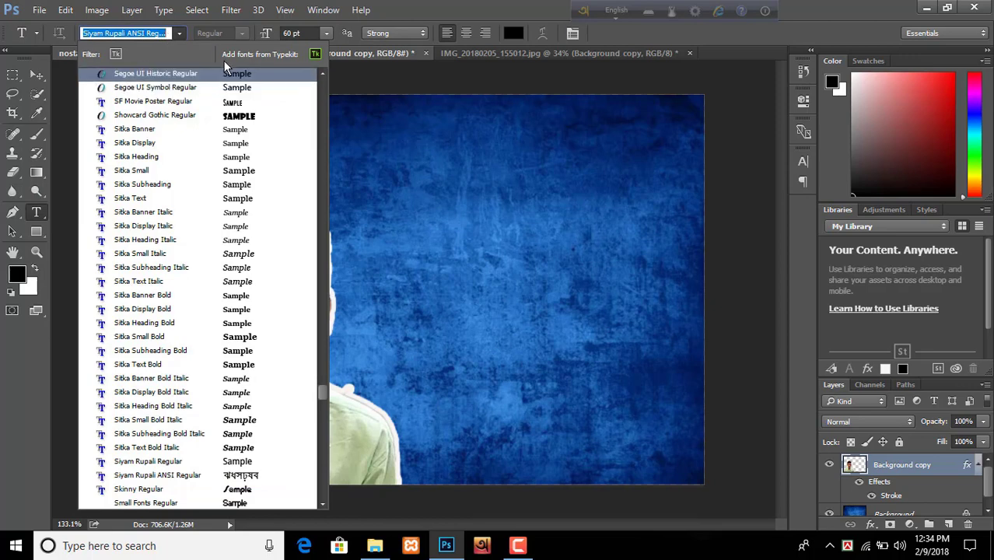
left_click(232, 130)
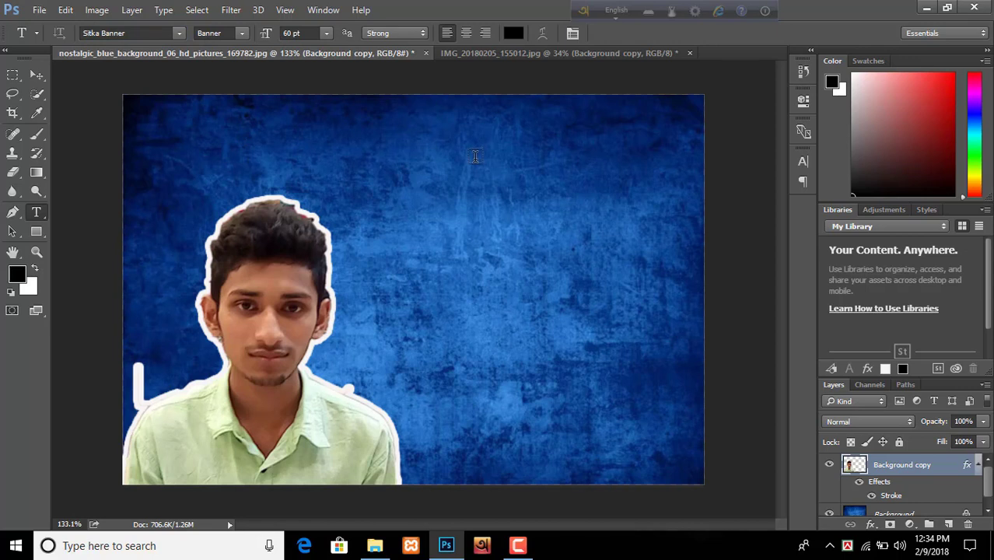
left_click(432, 239)
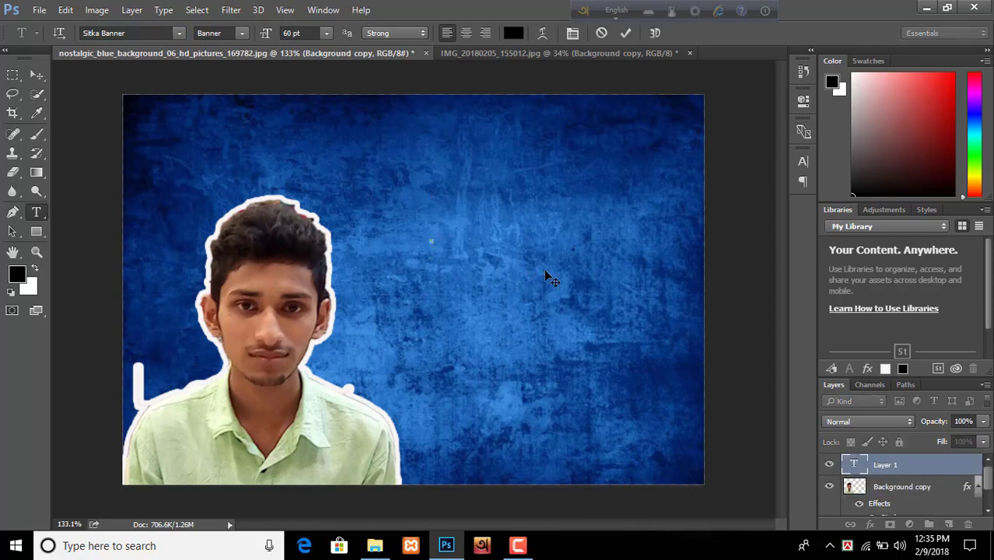
type("Yo")
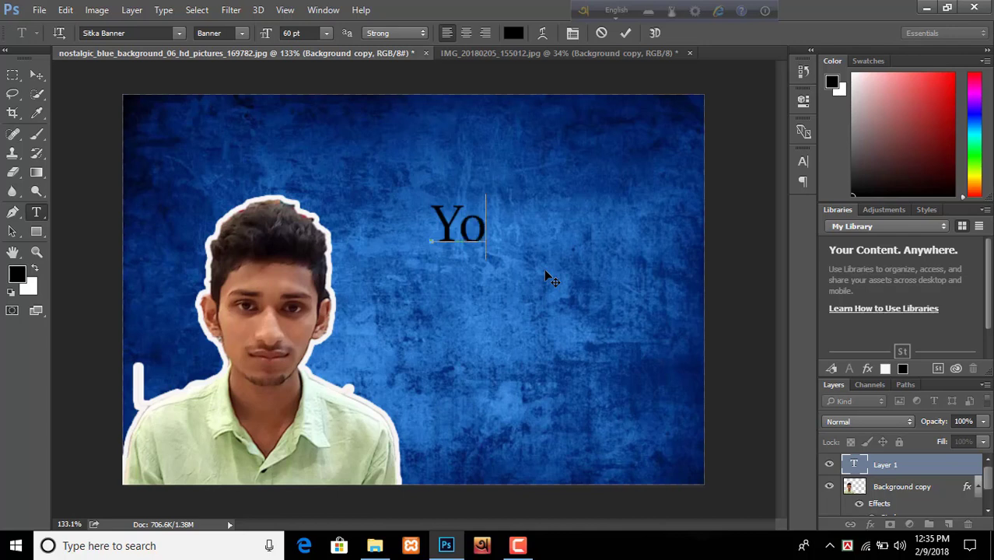
type("uT")
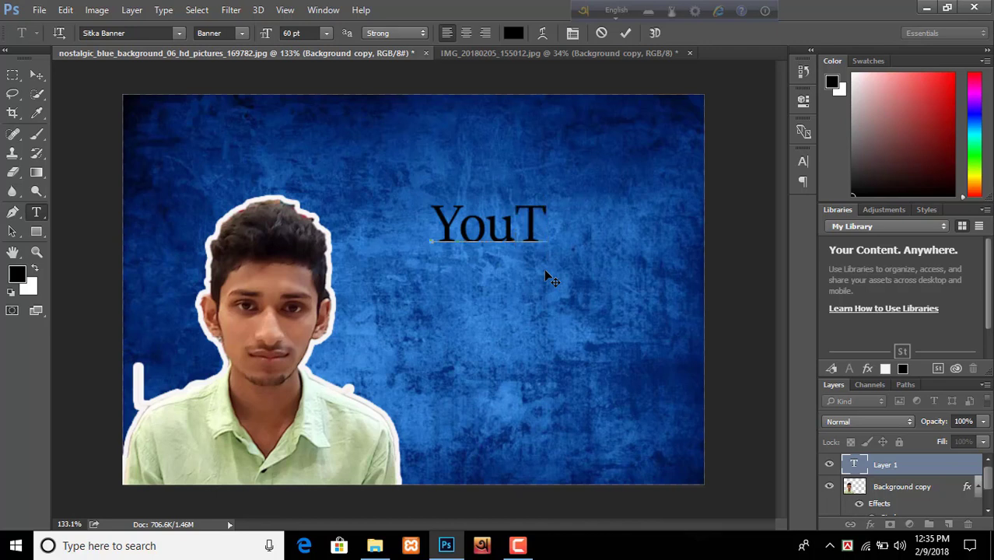
type("u")
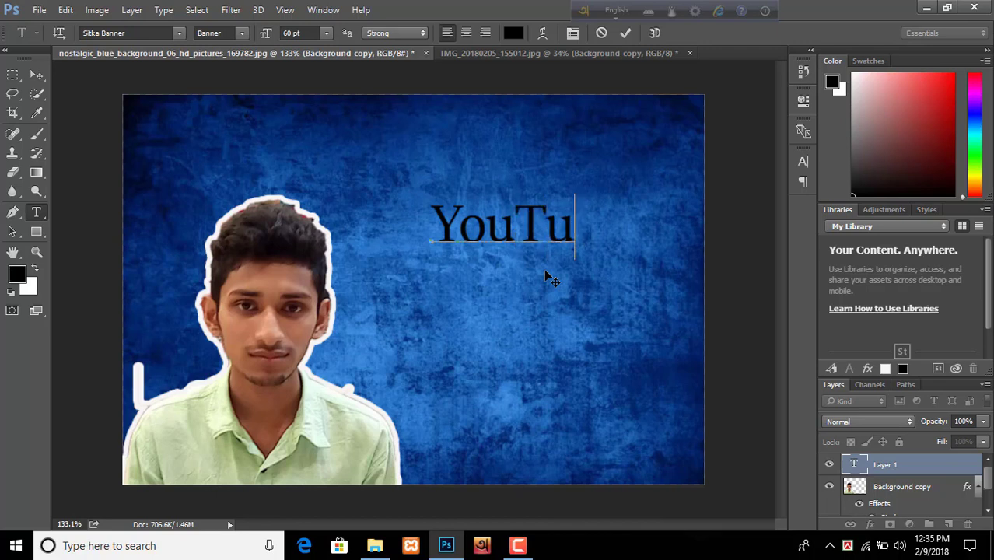
type("be")
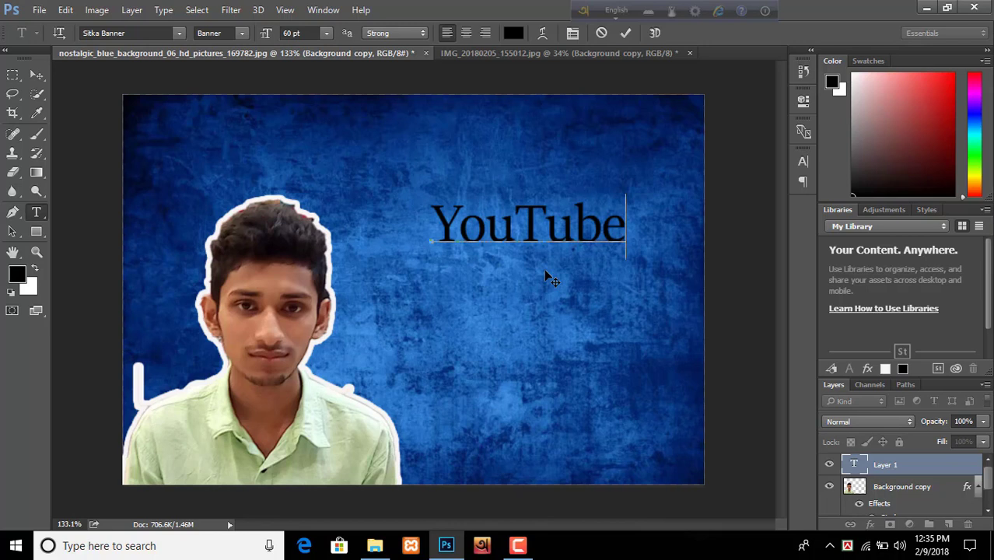
Move the "YouTube" text slightly lower and closer to the man, and colour its "Tube" part red.
left_click(36, 74)
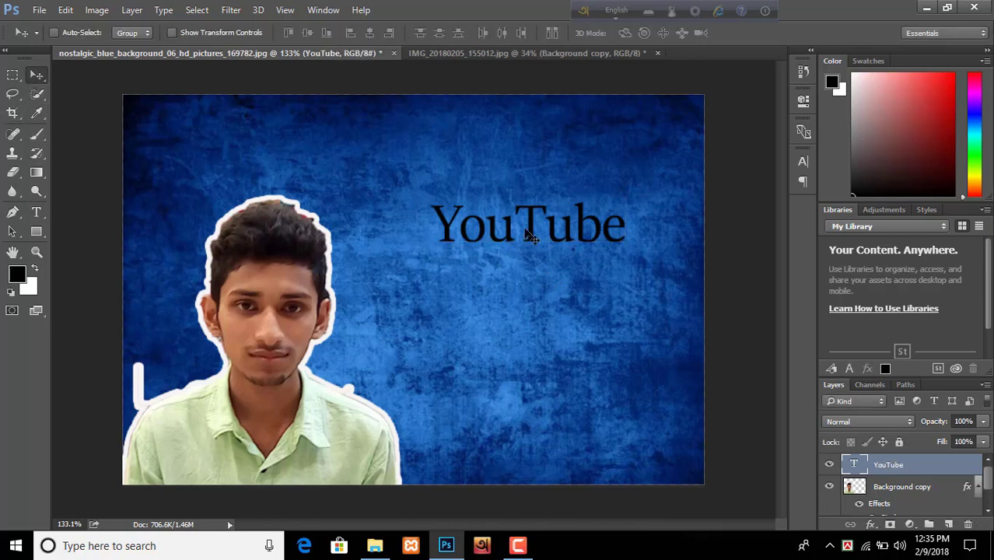
left_click_drag(526, 234, 598, 253)
left_click(37, 212)
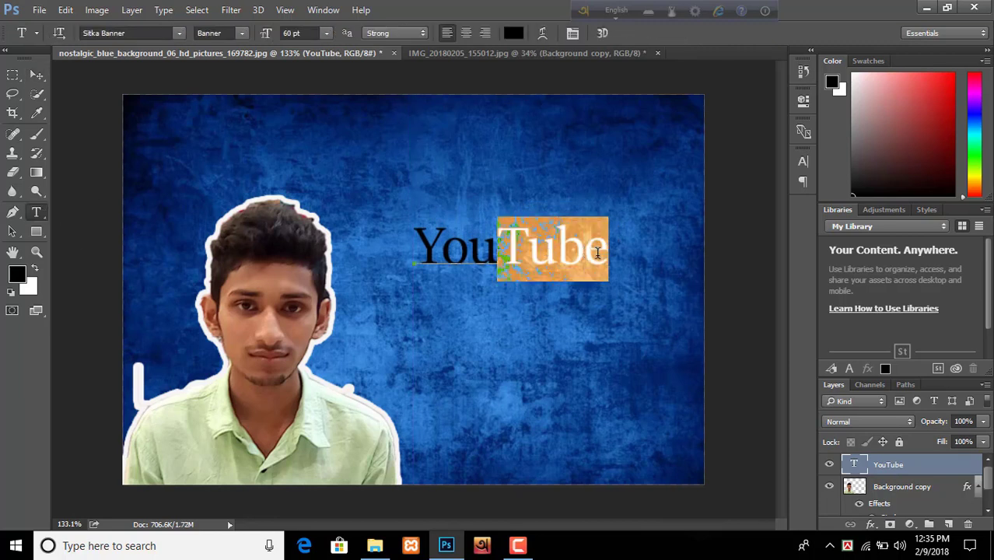
left_click(510, 34)
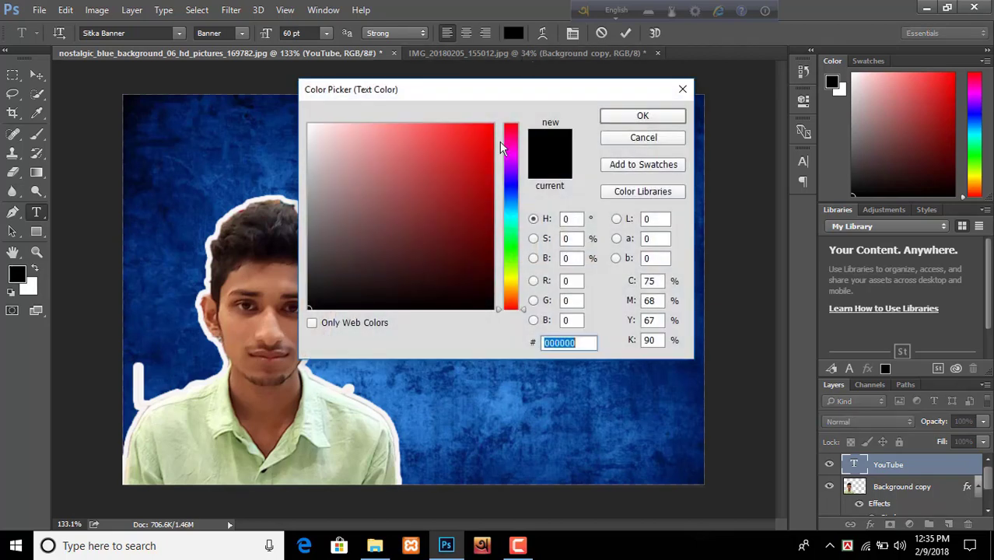
left_click(490, 125)
left_click(641, 116)
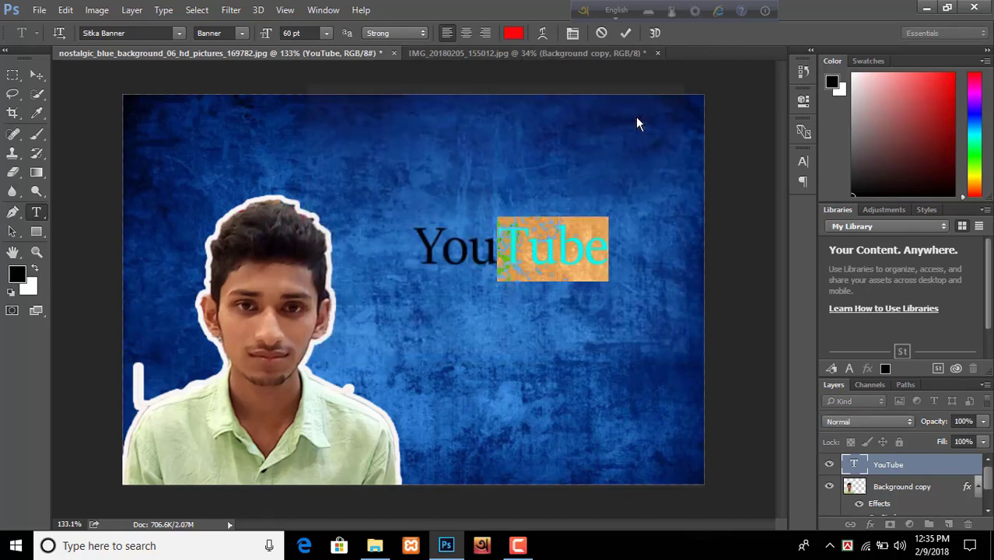
Add the text "Thumbnail" as a new text layer directly below the "YouTube" title.
left_click(37, 75)
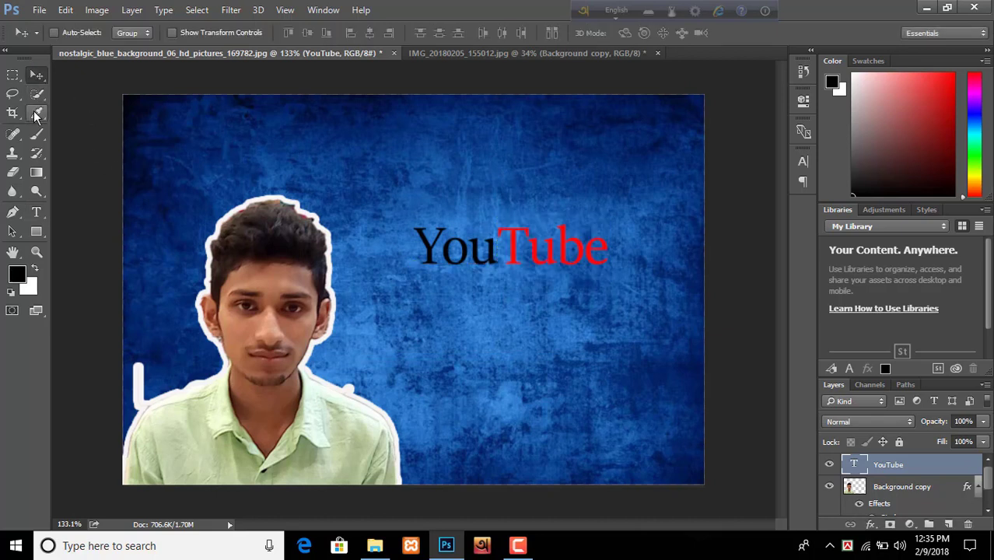
left_click(36, 212)
left_click(423, 316)
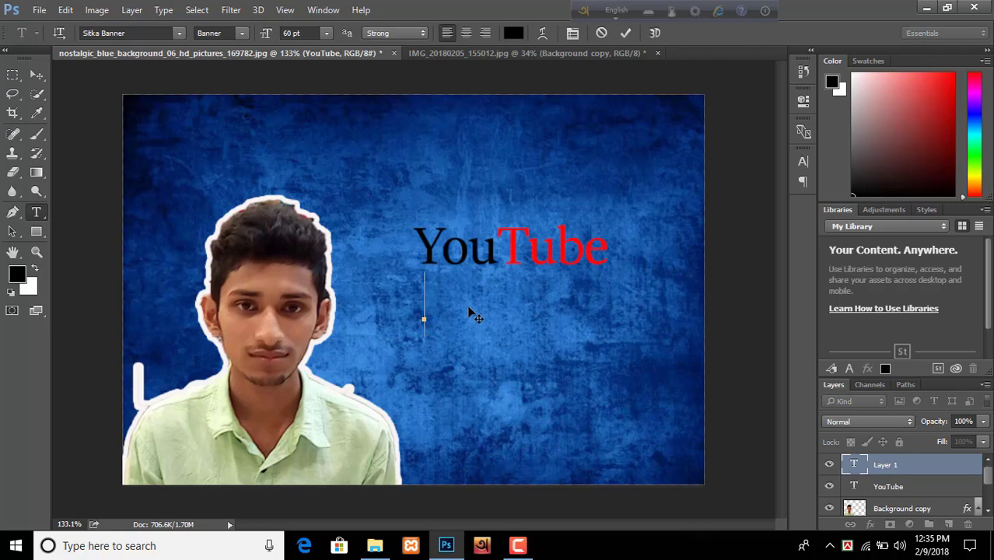
type("Thu")
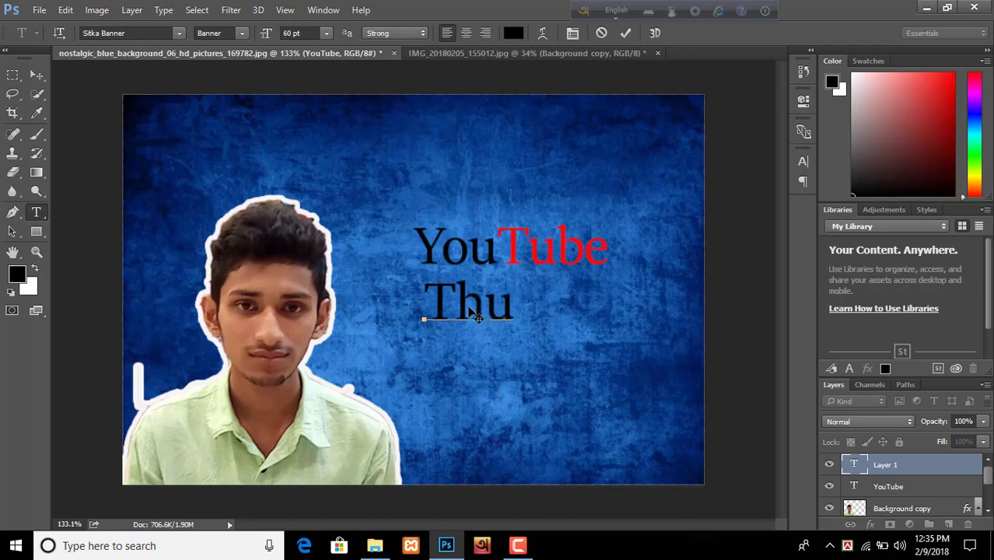
type("mb")
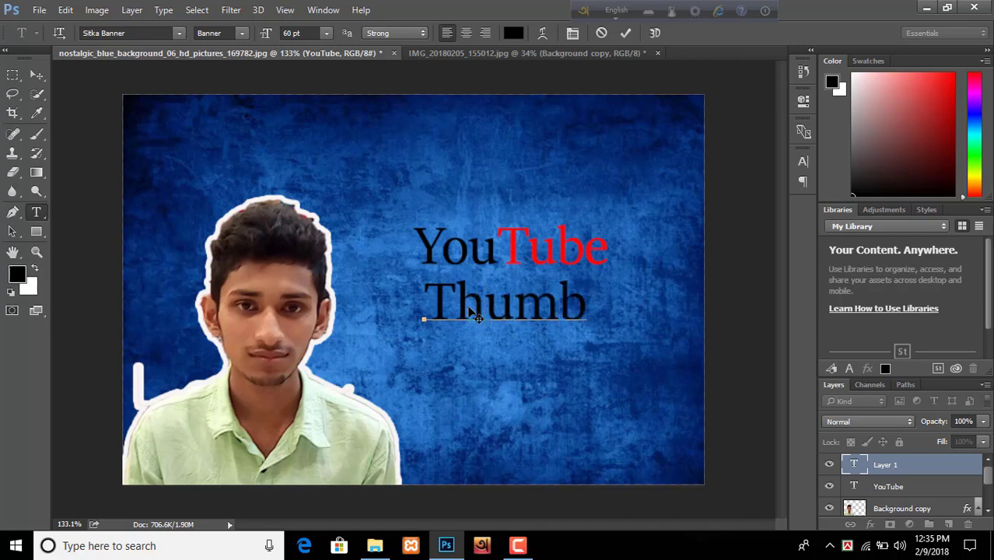
type("nail")
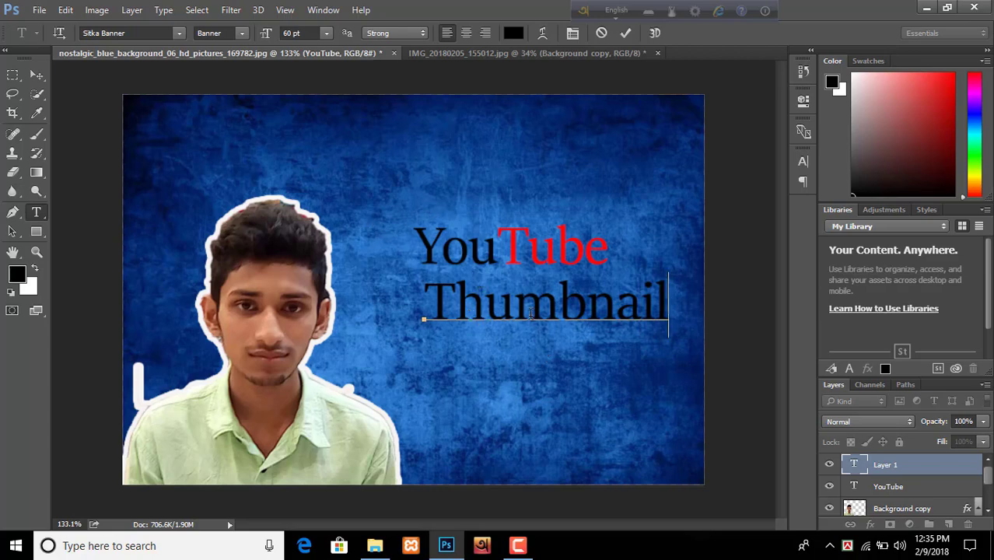
Colour the "Thumbnail" text off-white (#f8f3f3) and move it slightly toward the man so it sits centred under "YouTube".
double_click(531, 313)
left_click(515, 33)
left_click(311, 128)
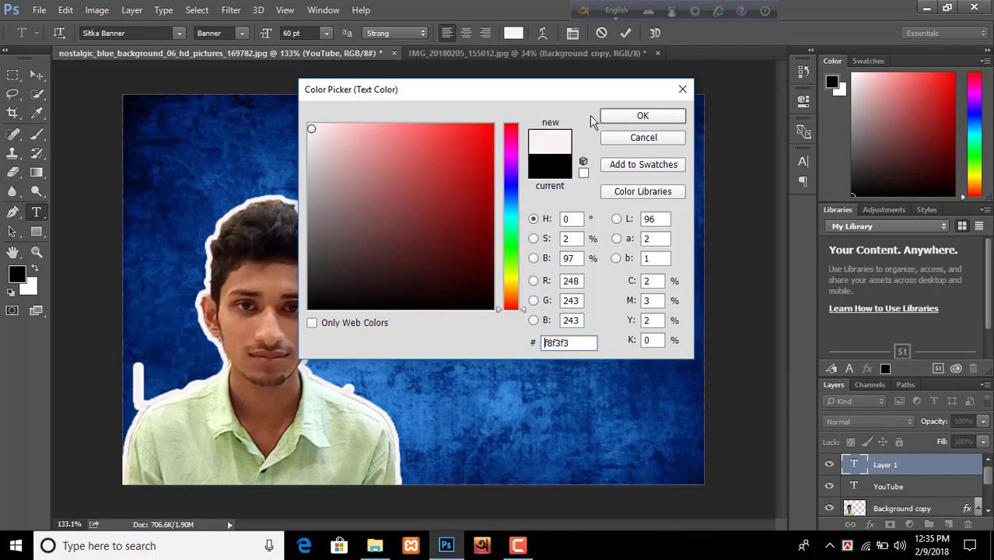
left_click(610, 117)
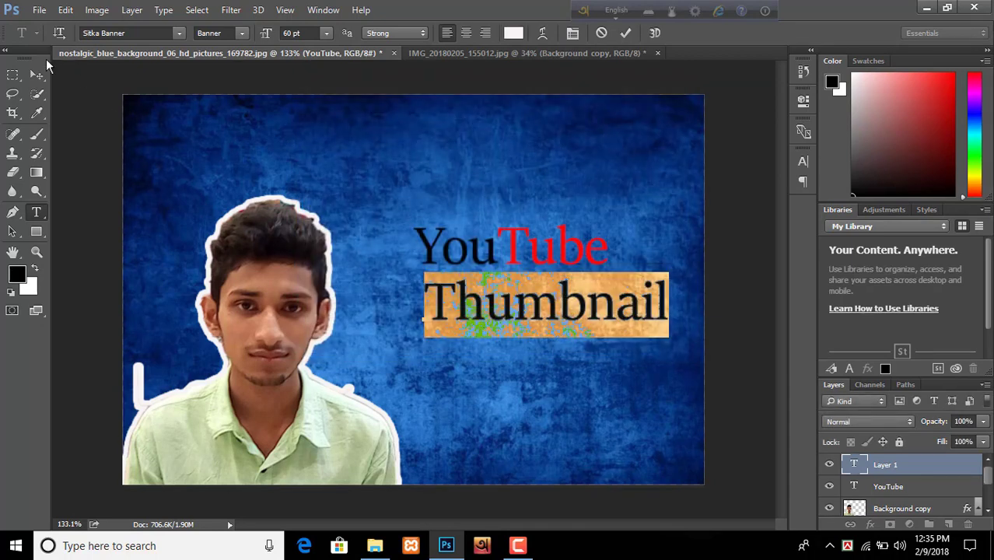
left_click(36, 74)
left_click_drag(568, 309, 546, 311)
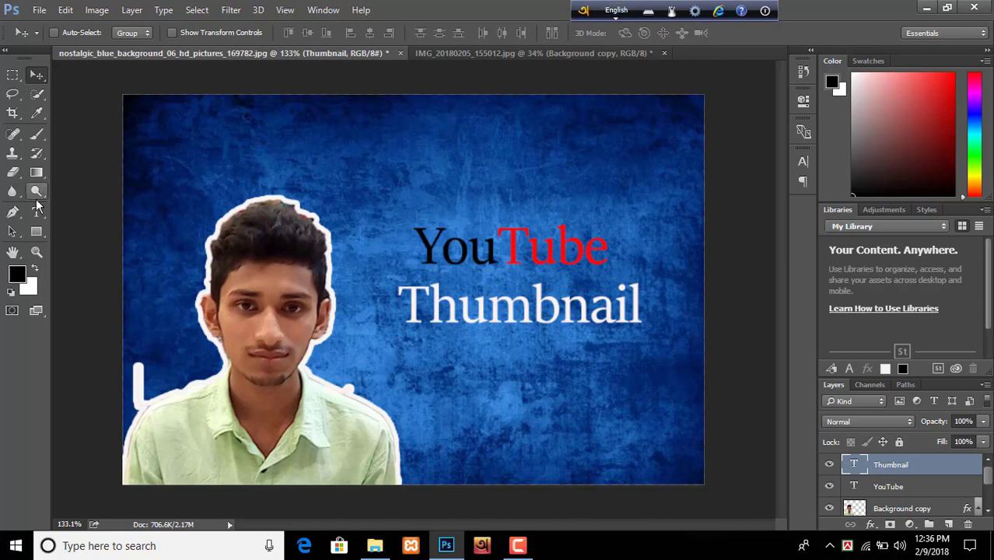
left_click(36, 212)
left_click_drag(412, 252, 588, 254)
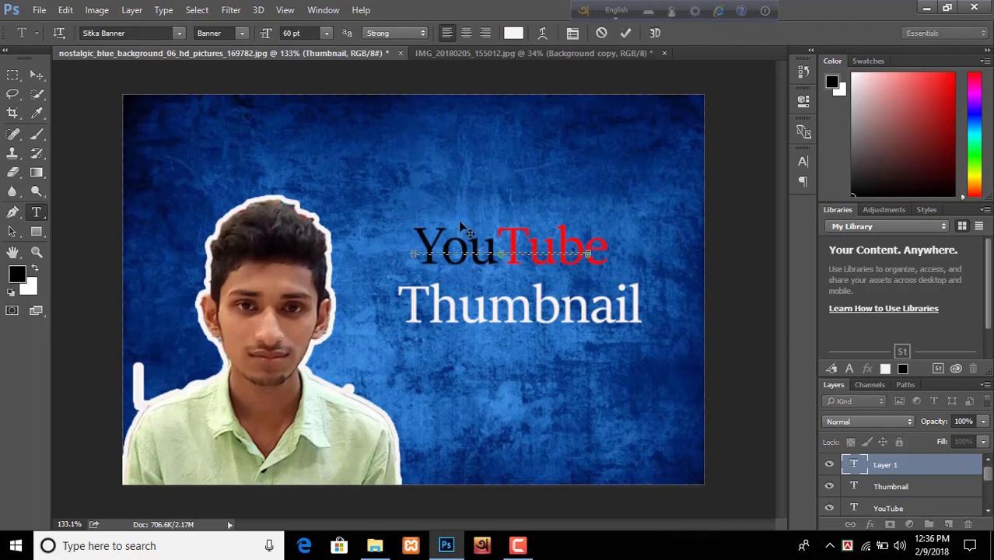
left_click(36, 73)
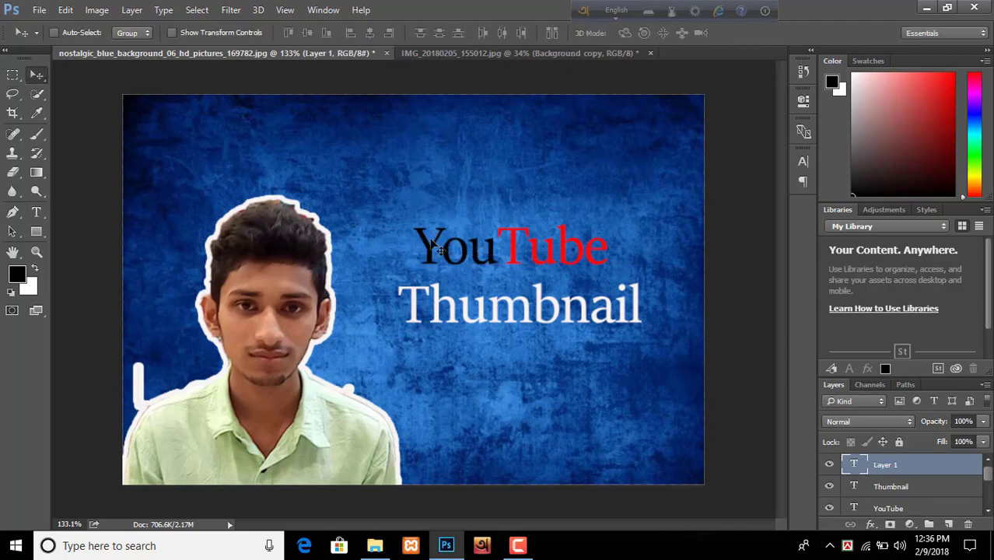
left_click_drag(440, 249, 514, 262)
Enlarge the "YouTube" text to 80 pt and shift it toward the man so it lines up above "Thumbnail".
left_click(43, 216)
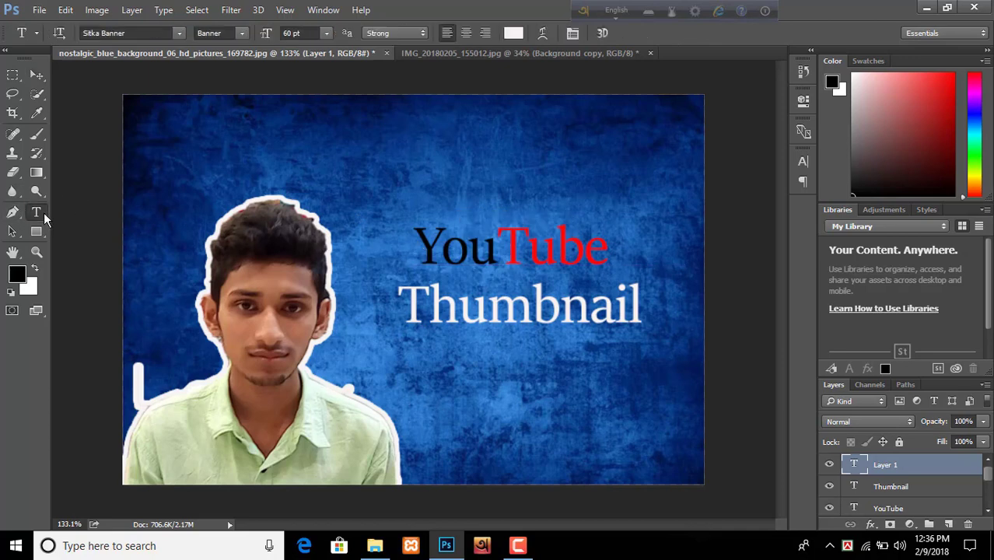
double_click(520, 255)
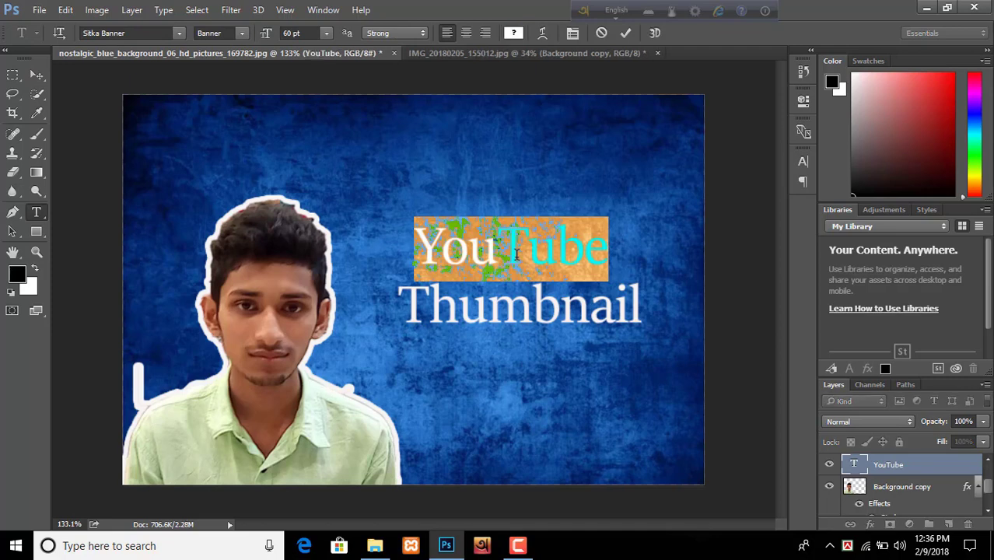
left_click(314, 32)
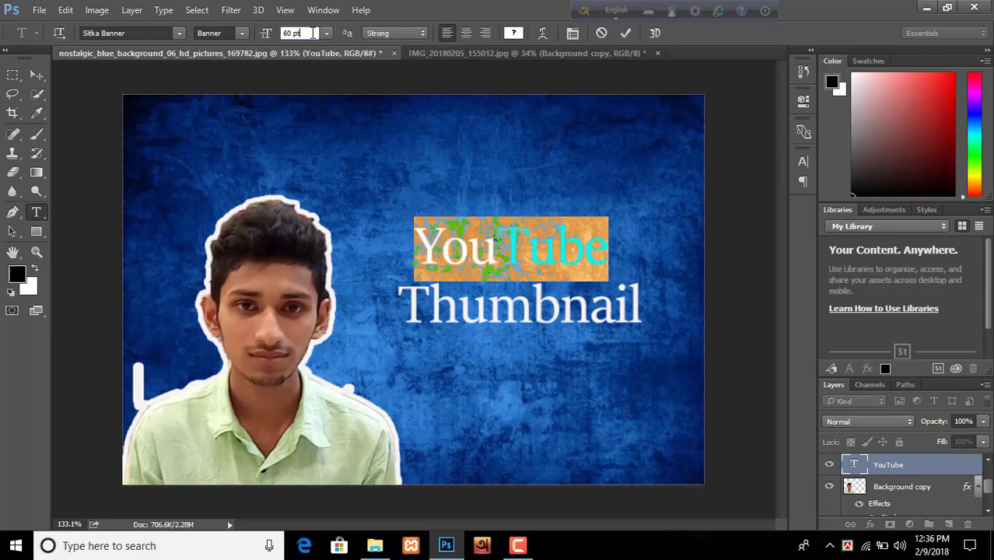
left_click_drag(313, 32, 282, 33)
key("BackSpace")
type("80")
key("Return")
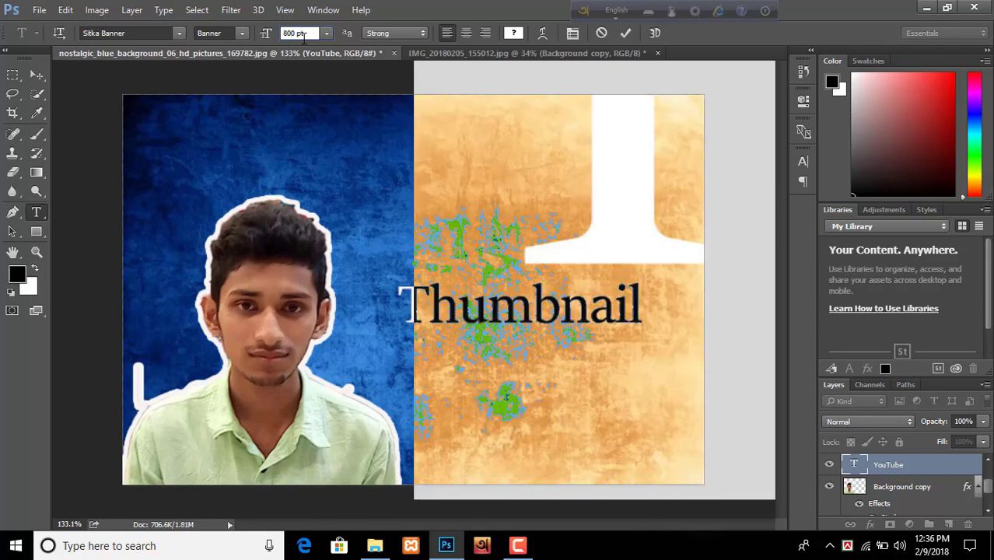
type("80")
key("Return")
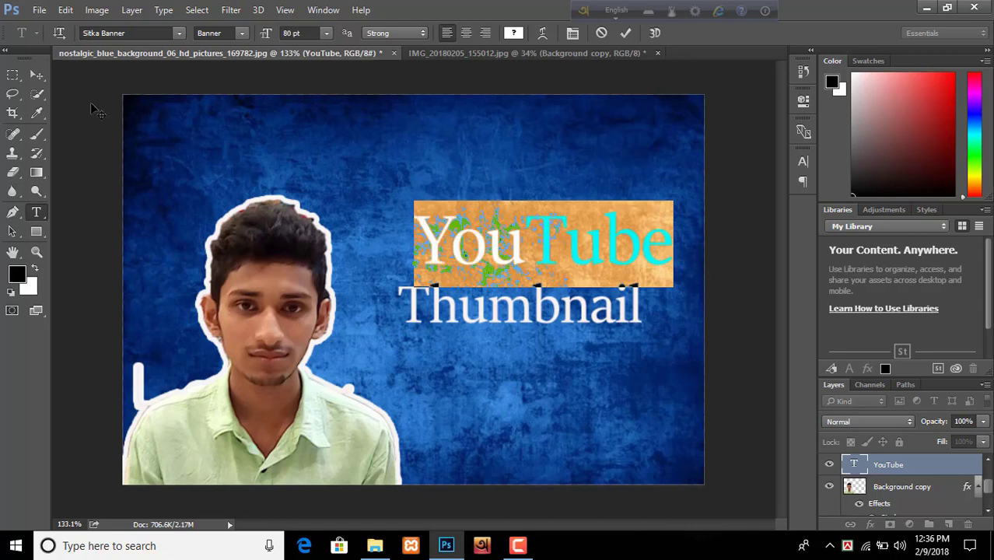
left_click(36, 75)
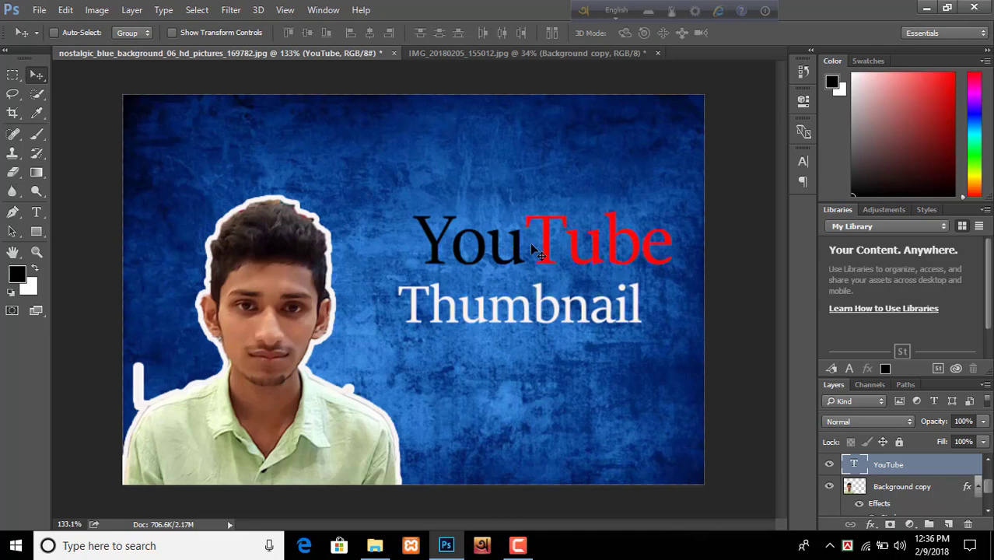
left_click_drag(535, 250, 502, 249)
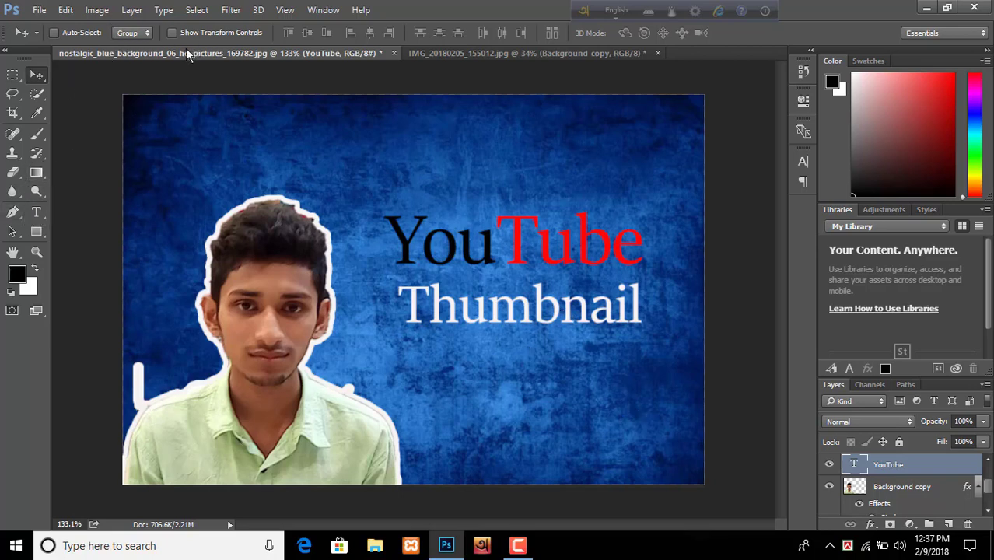
Try the Siyam Rupali ANSI Regular font on the "YouTube" text.
left_click(694, 10)
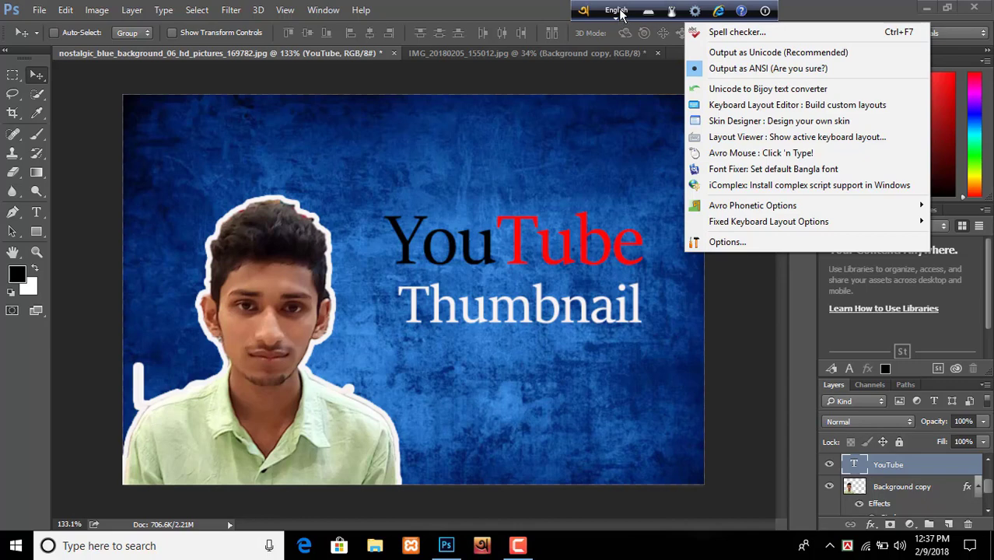
left_click(39, 215)
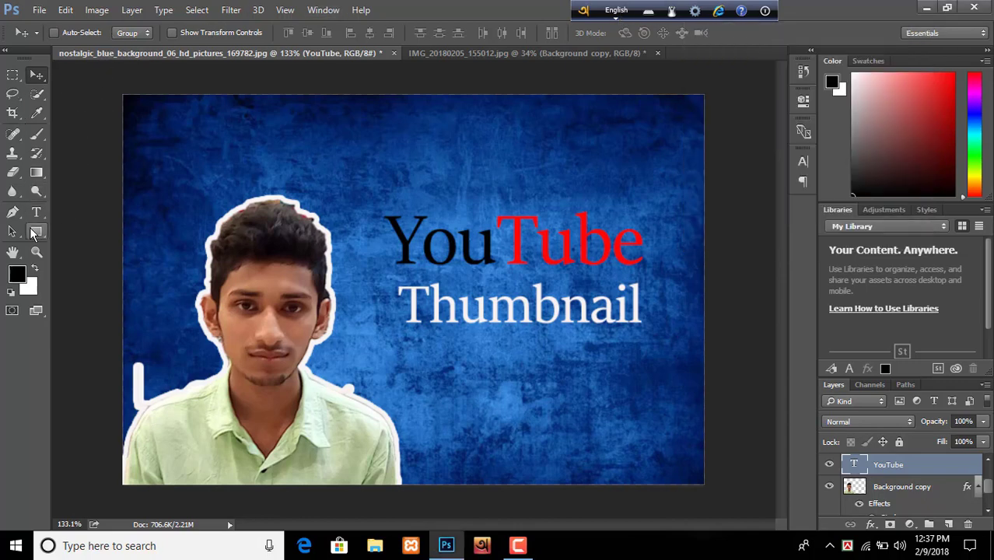
left_click(39, 213)
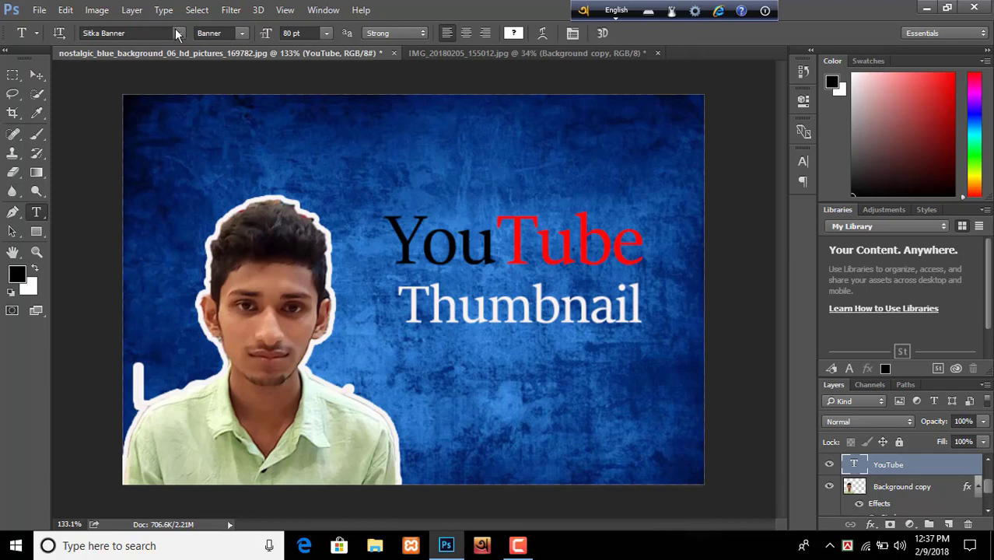
left_click(180, 34)
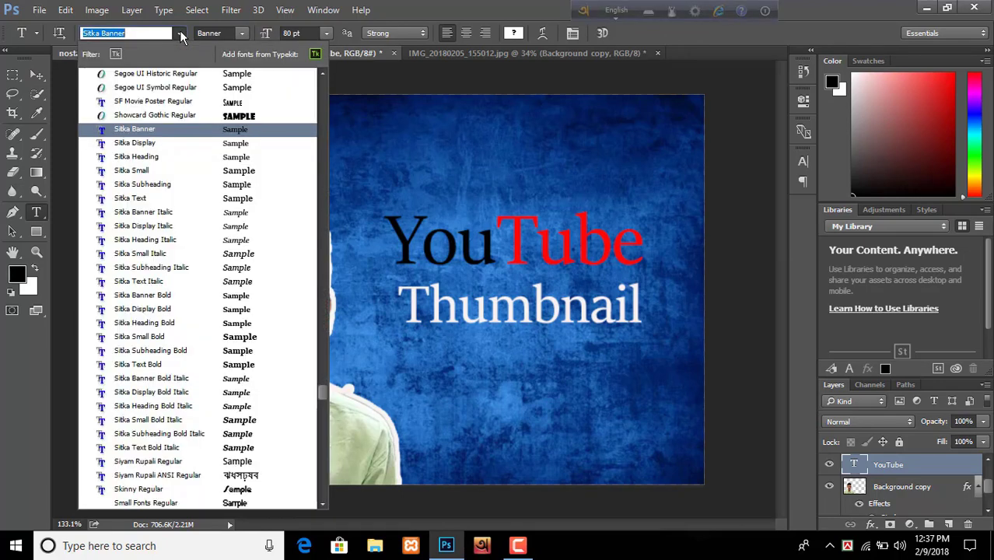
type("siya")
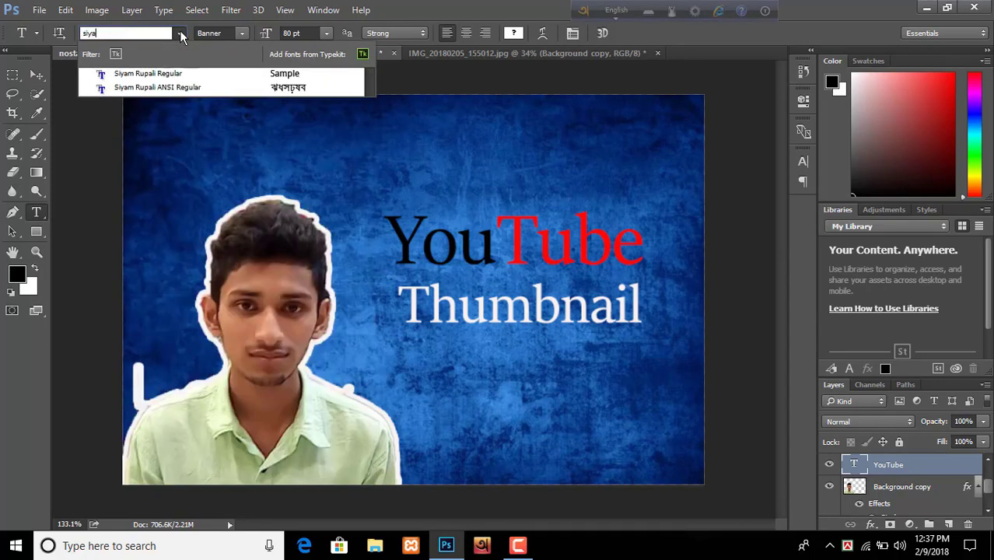
left_click(201, 90)
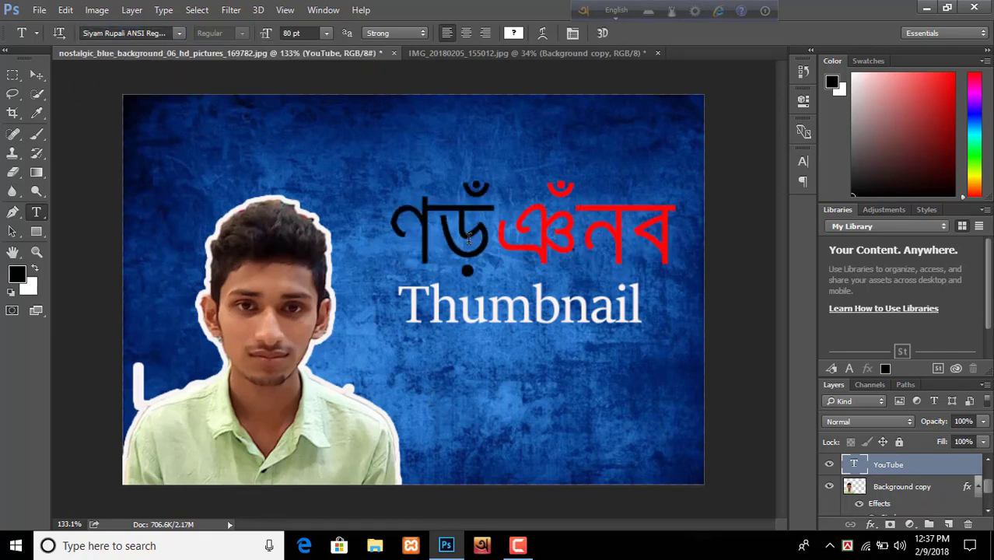
Try Segoe UI Black Italic on the "YouTube" text and settle on the Segoe UI Historic Regular font.
left_click(178, 33)
left_click(135, 73)
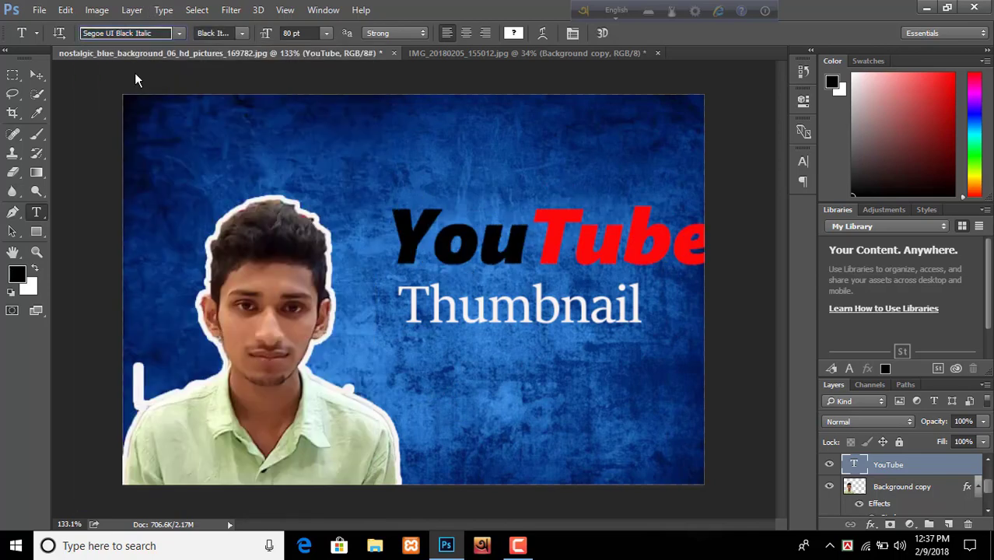
left_click(178, 34)
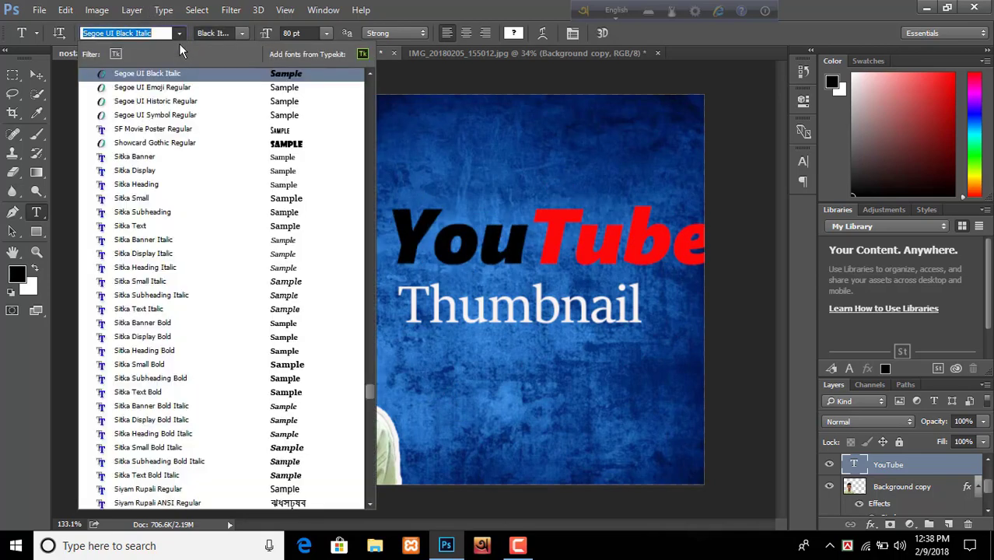
left_click(244, 101)
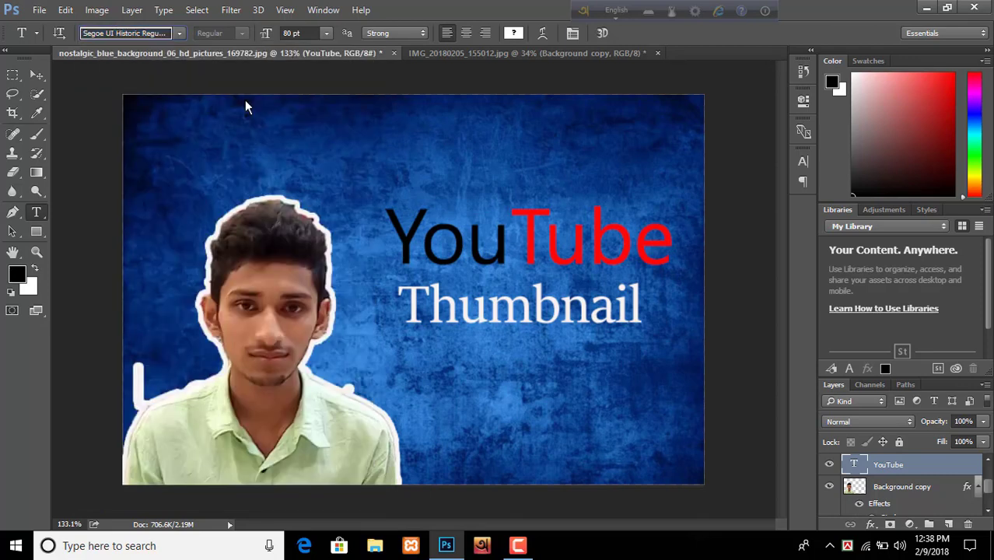
Add the Bangla text "ফটোশপ" below "Thumbnail" in Siyam Rupali ANSI Regular at 80 pt, using the Bangla phonetic keyboard.
left_click(417, 375)
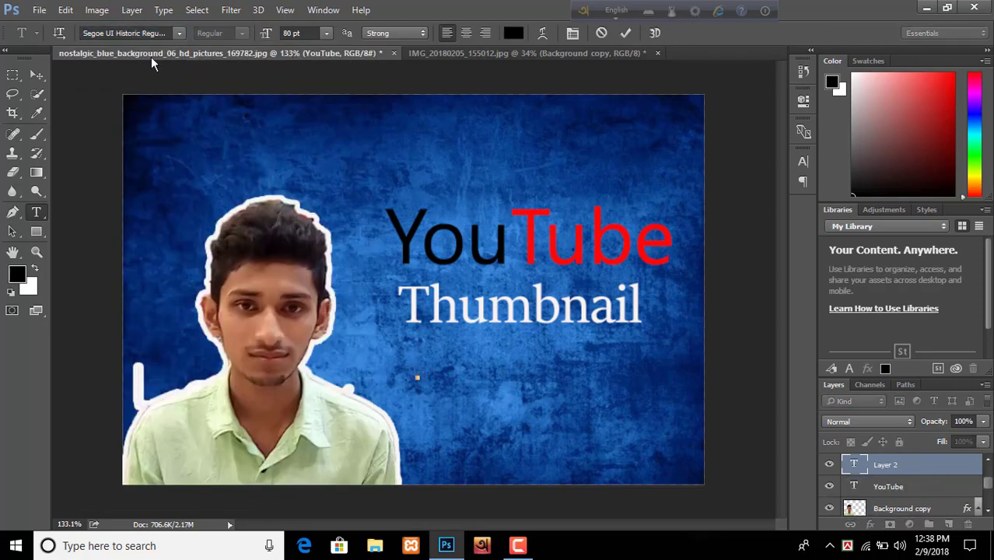
left_click(179, 34)
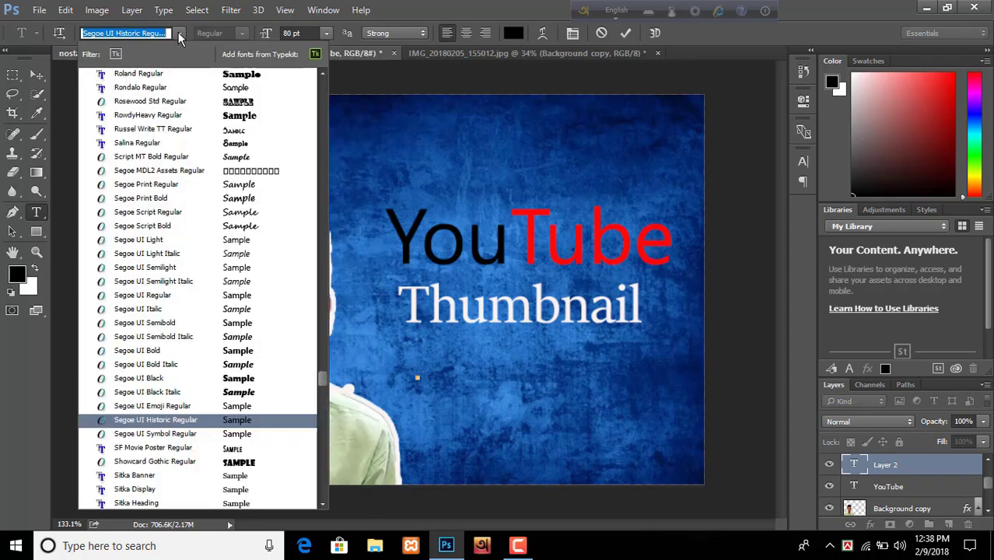
type("s")
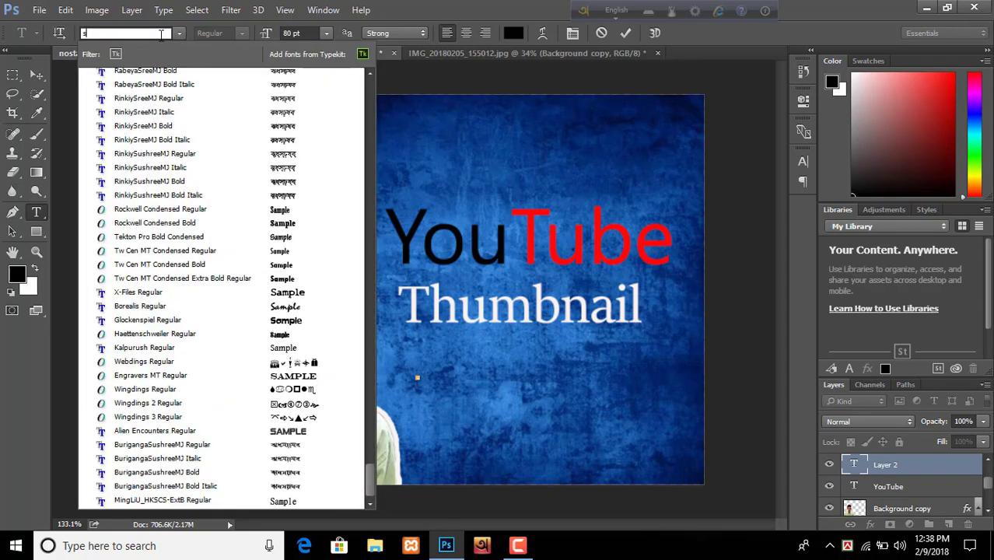
type("iya")
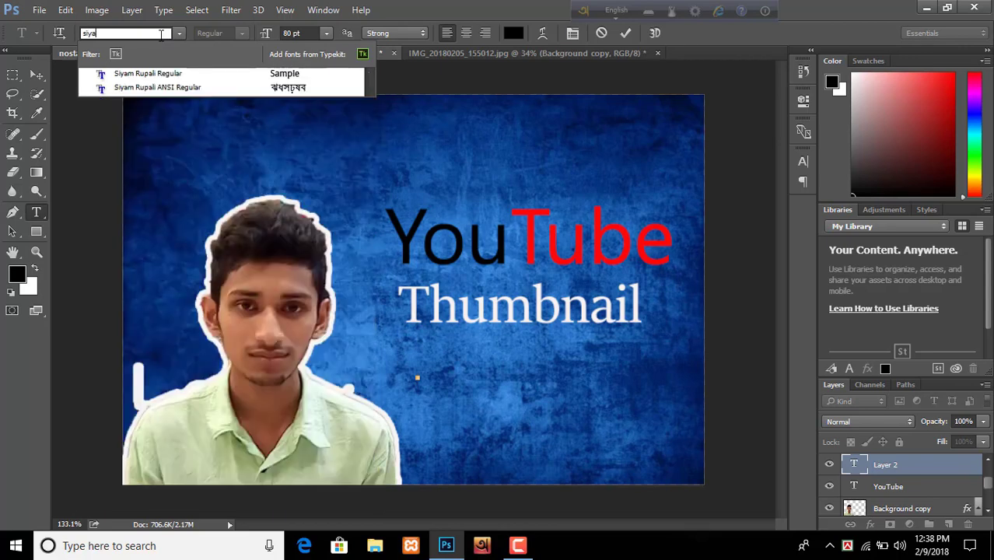
left_click(178, 86)
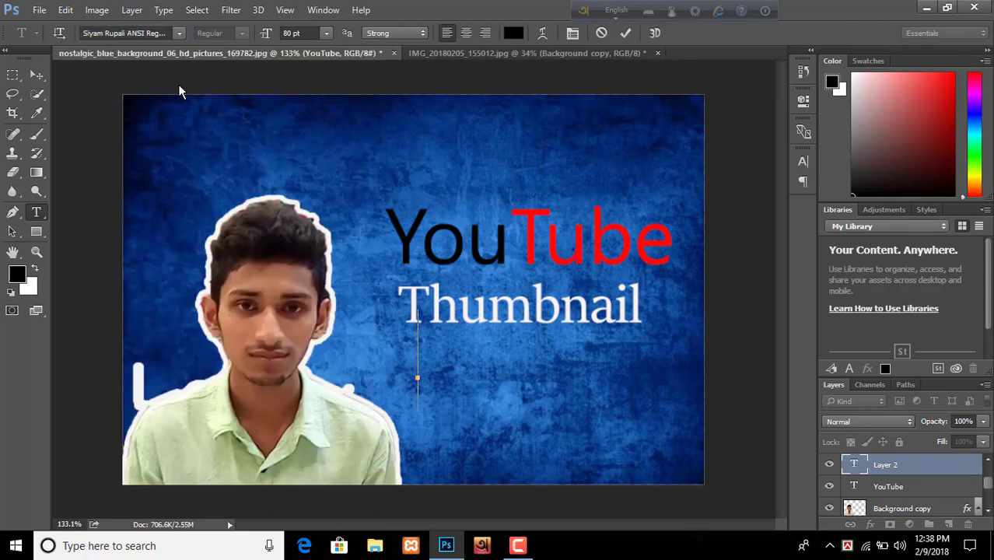
key("F12")
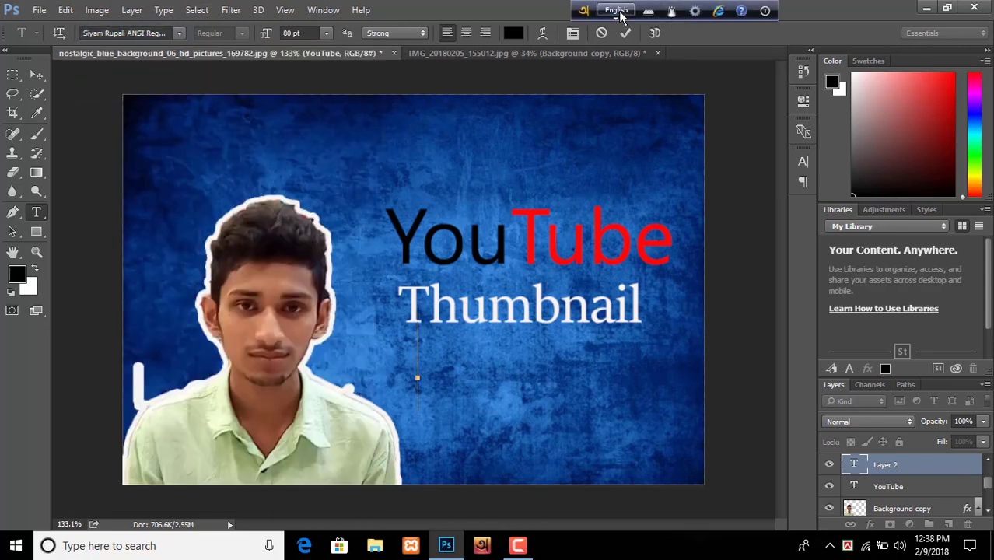
type("pho")
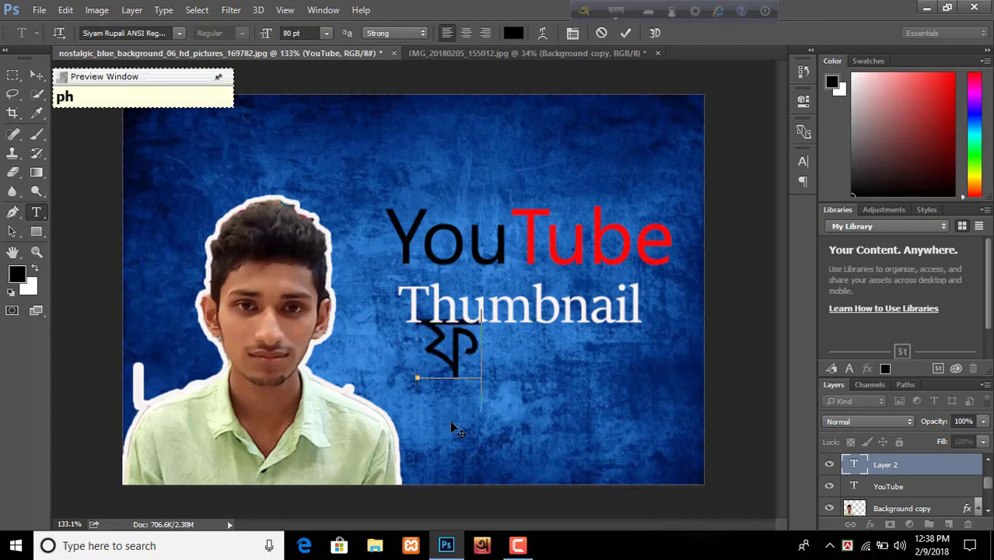
type("to")
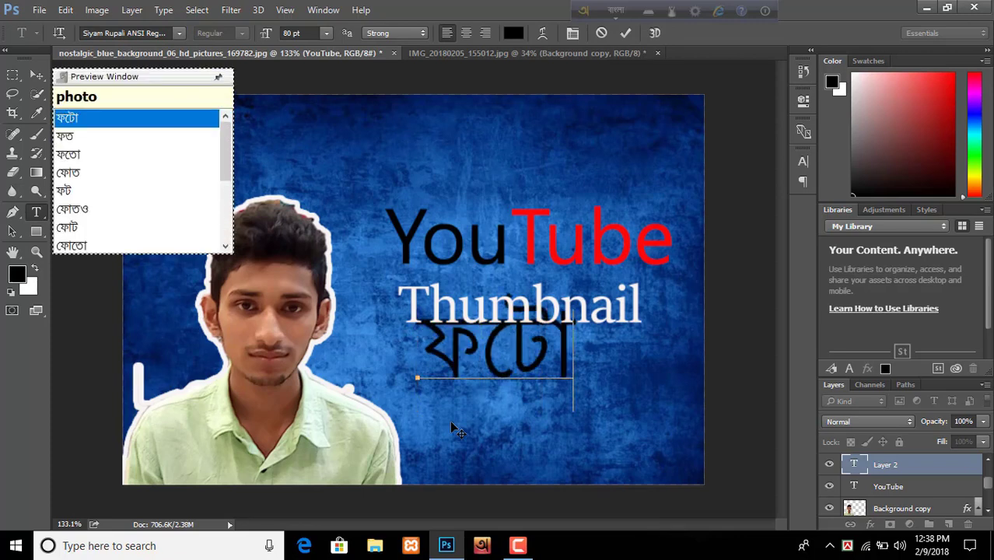
type("shop")
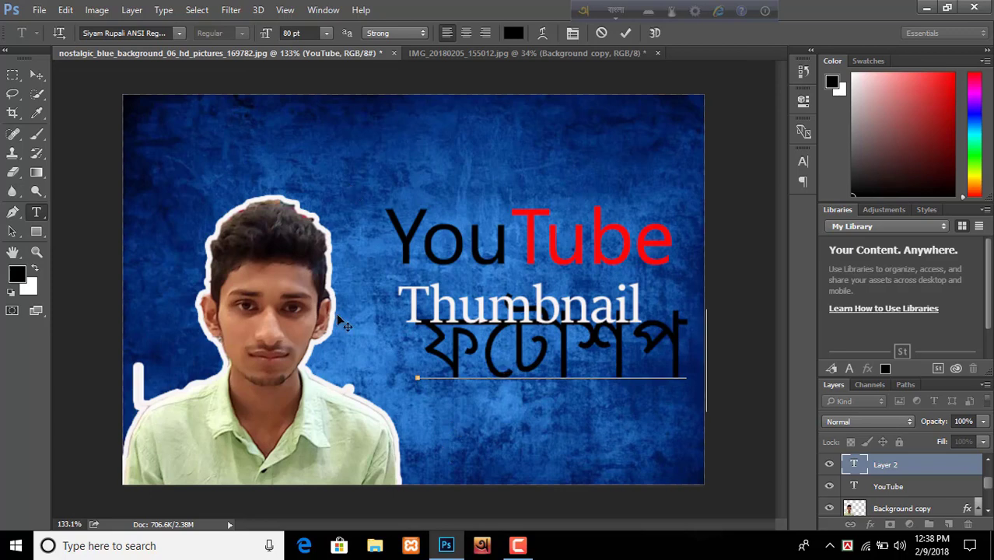
Reduce the Bangla text "ফটোশপ" to 60 pt and move it slightly down, clear of "Thumbnail".
double_click(565, 355)
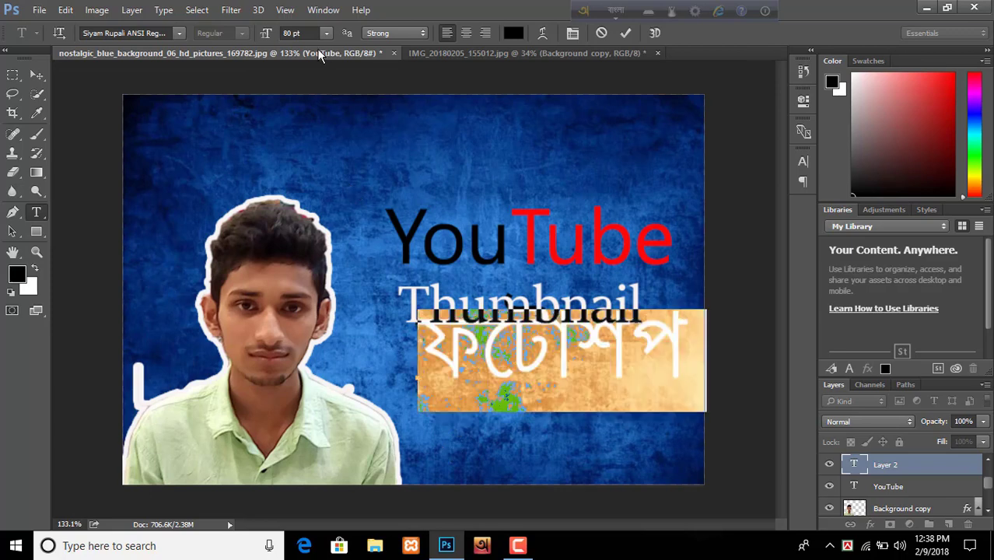
left_click(286, 33)
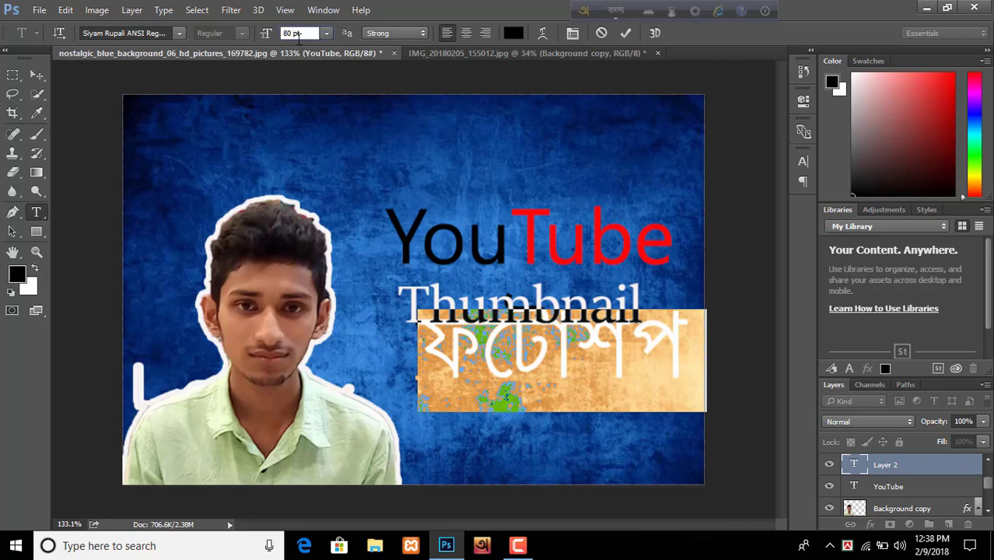
type("6")
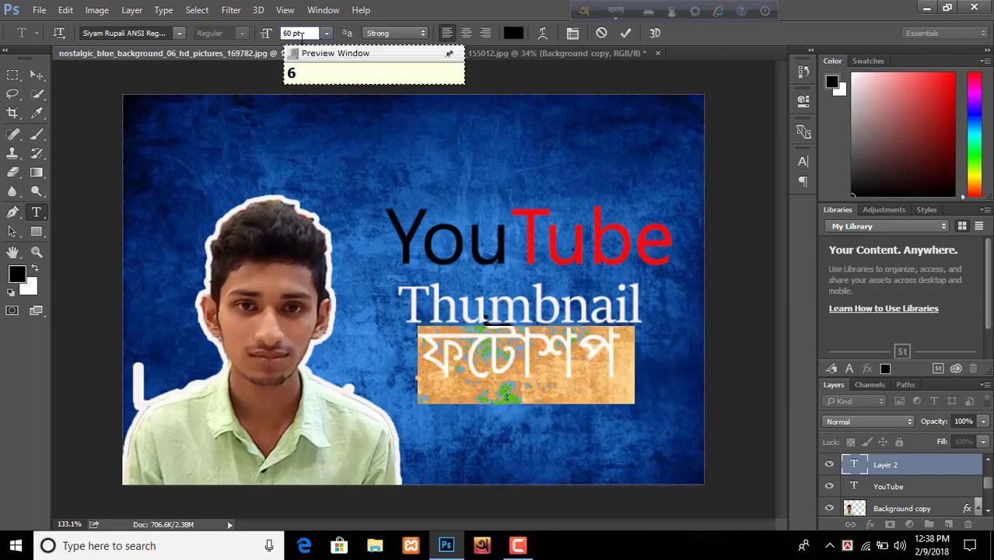
left_click(317, 75)
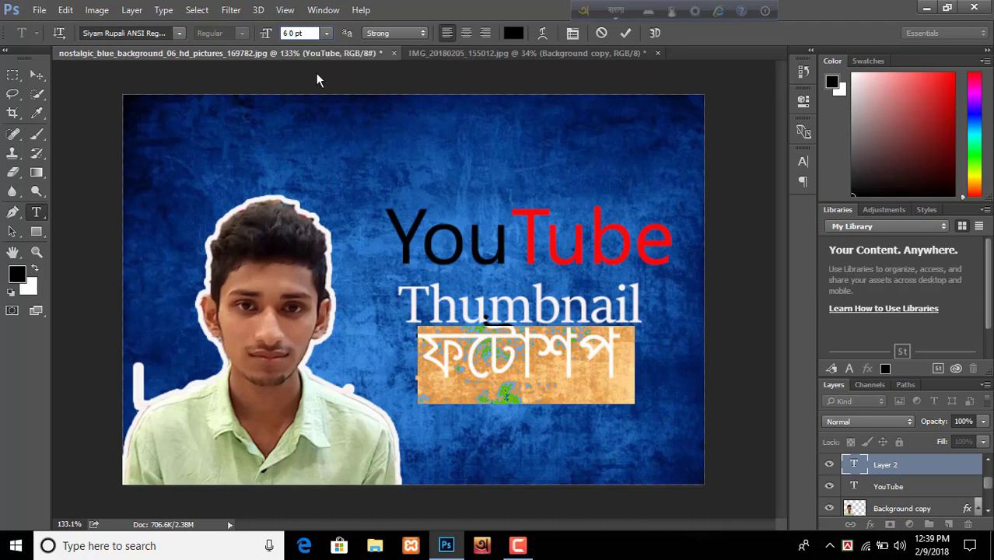
type("6")
left_click(34, 78)
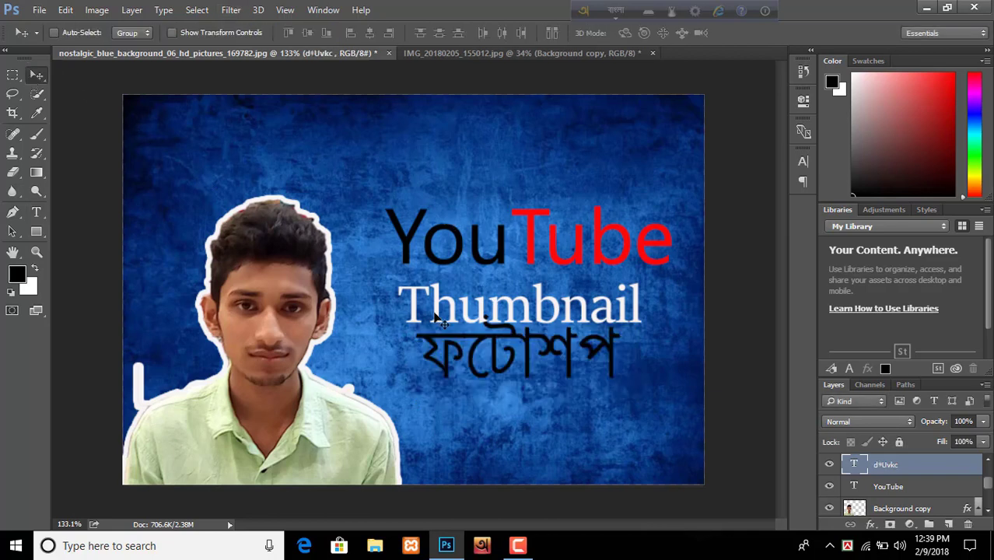
left_click_drag(527, 356, 520, 366)
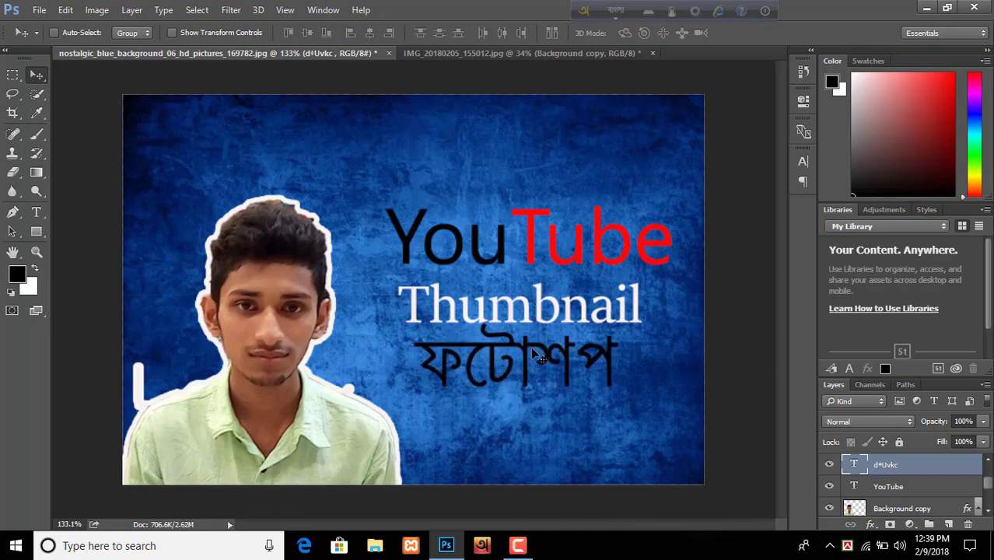
Recolour the "ফটোশপ" text from black to the light grey e5dddd.
left_click(42, 212)
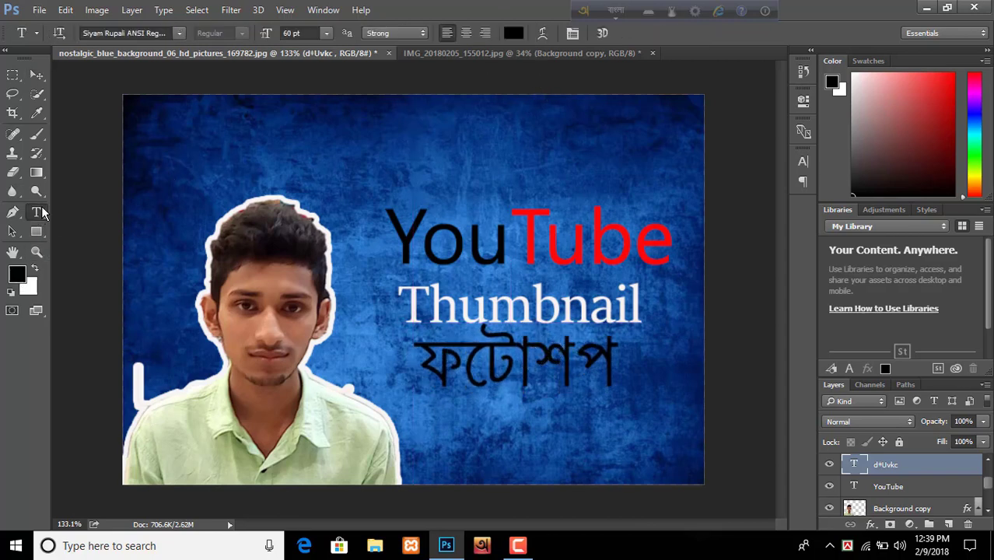
double_click(489, 365)
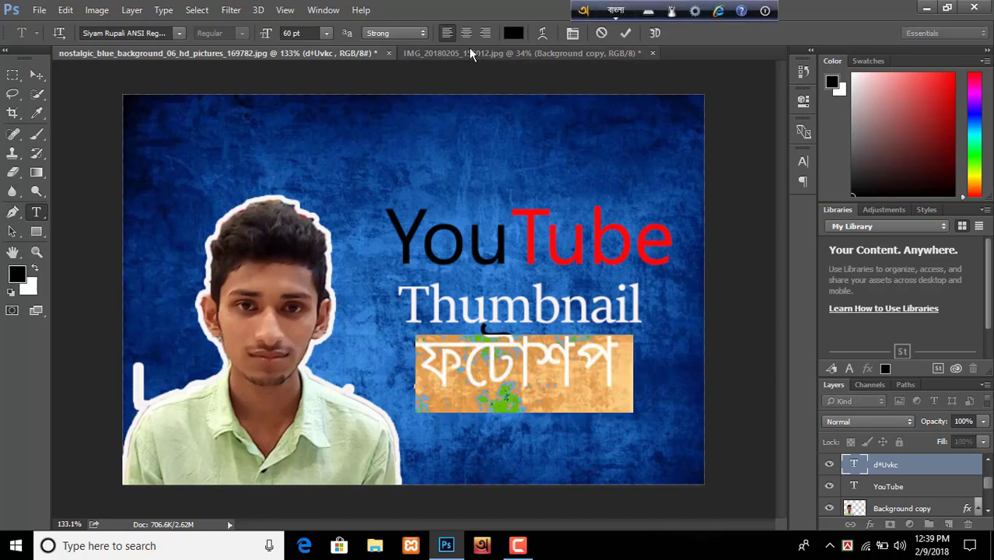
left_click(512, 34)
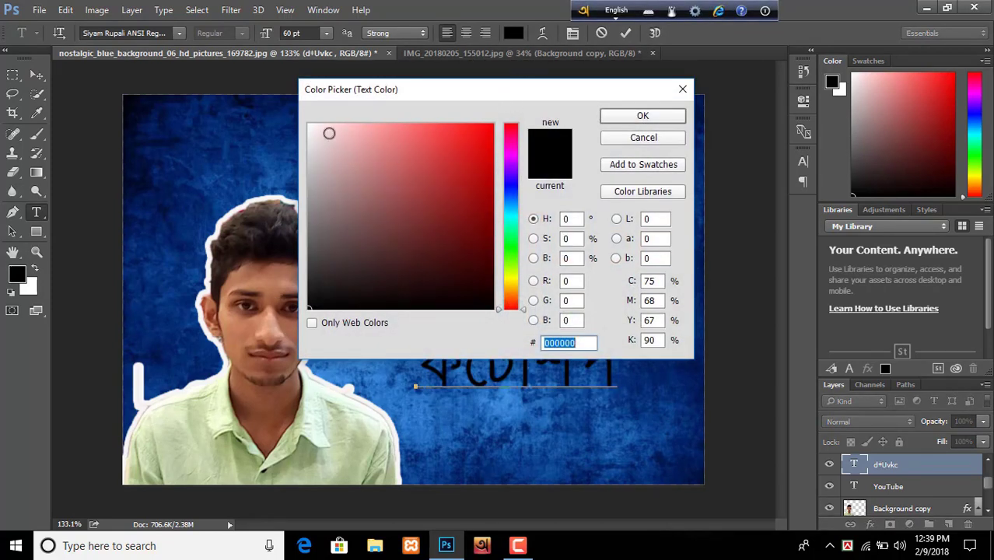
mouse_move(328, 133)
left_mouse_down()
mouse_move(353, 131)
mouse_move(314, 142)
left_mouse_up()
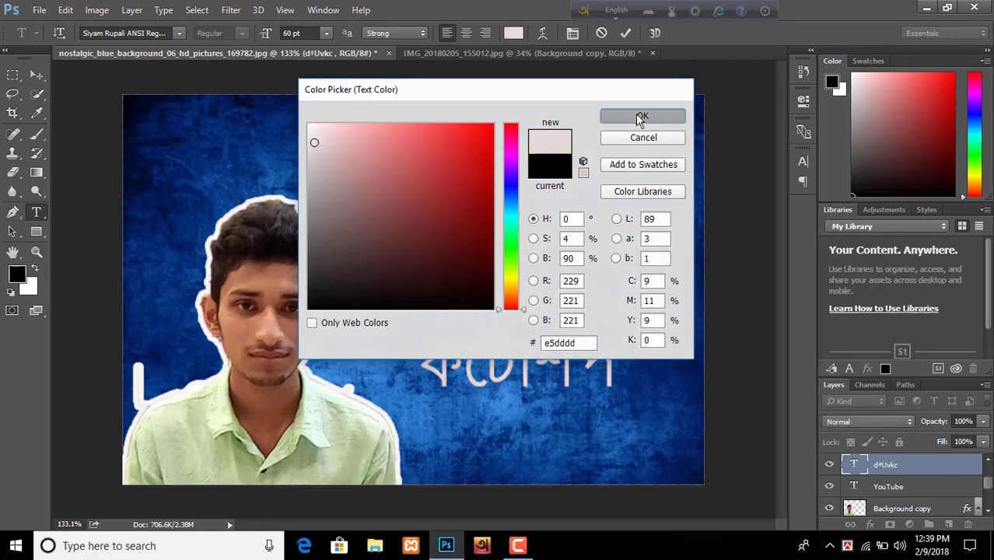
left_click(639, 115)
Add the Bangla text "টিউটোরিয়াল" below "ফটোশপ" at 60 pt, using the Bangla phonetic keyboard.
left_click(39, 212)
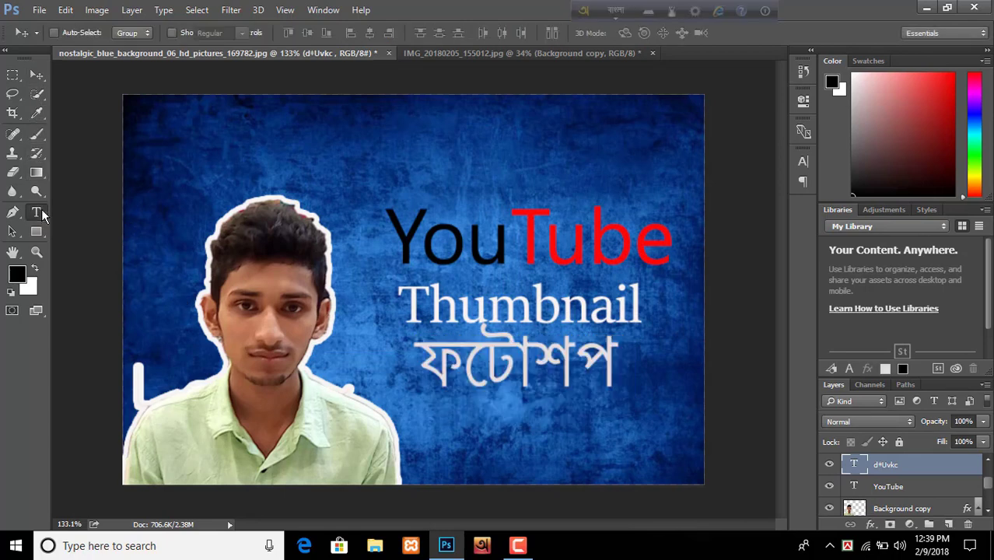
left_click(436, 429)
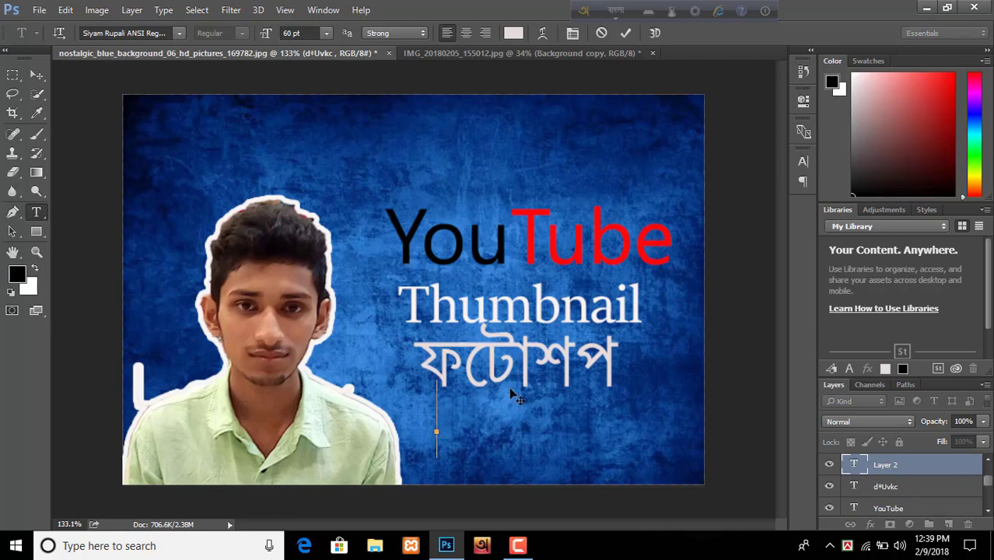
type("T")
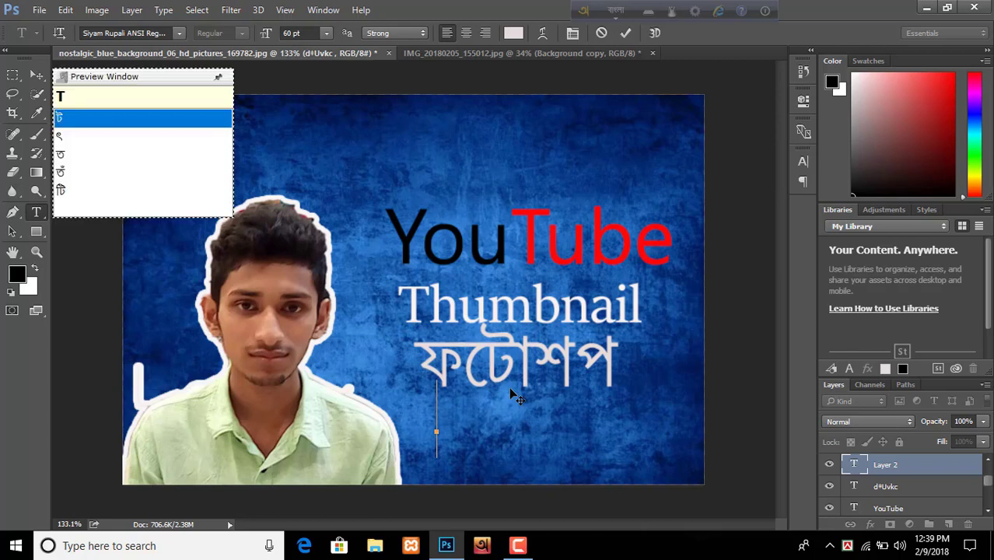
type("u")
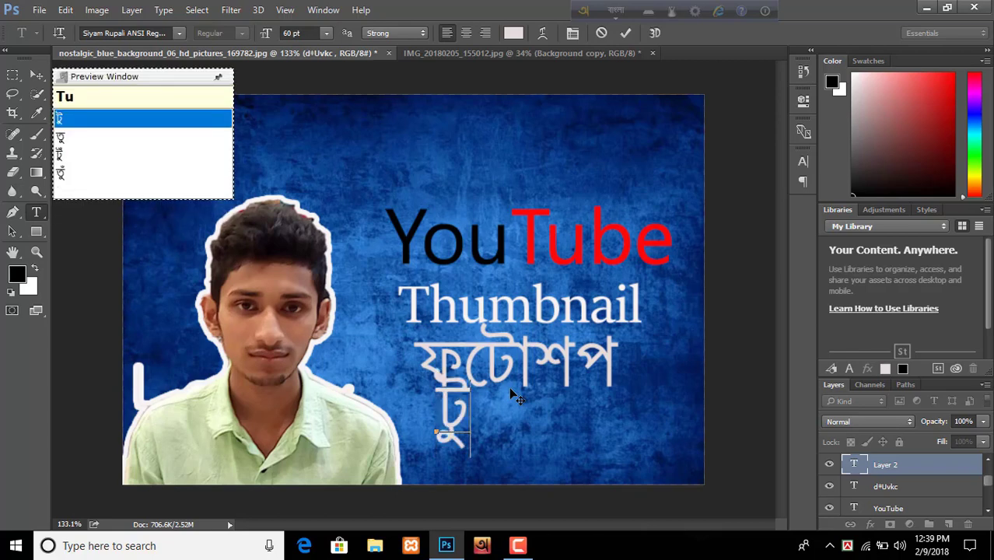
type("TO")
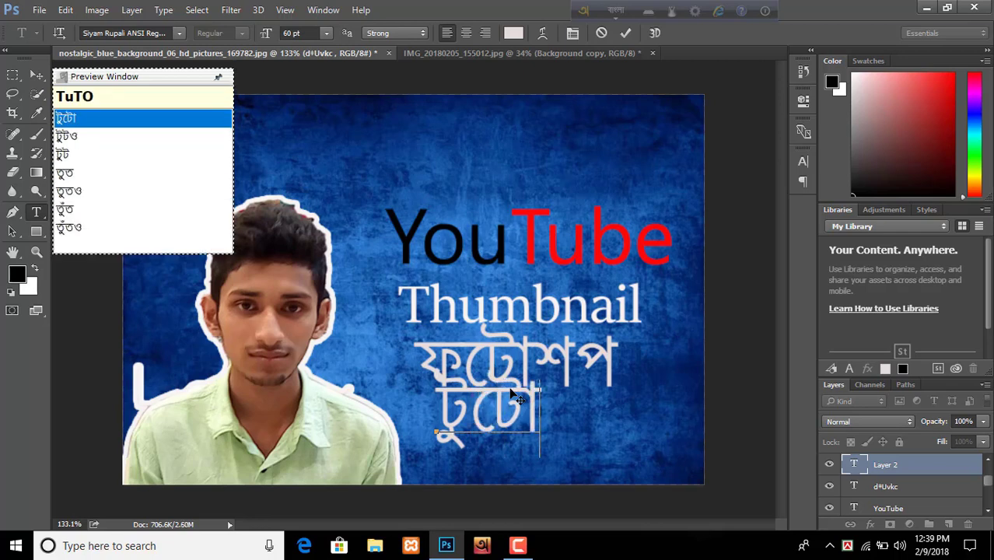
key("BackSpace")
key("BackSpace")
key("BackSpace")
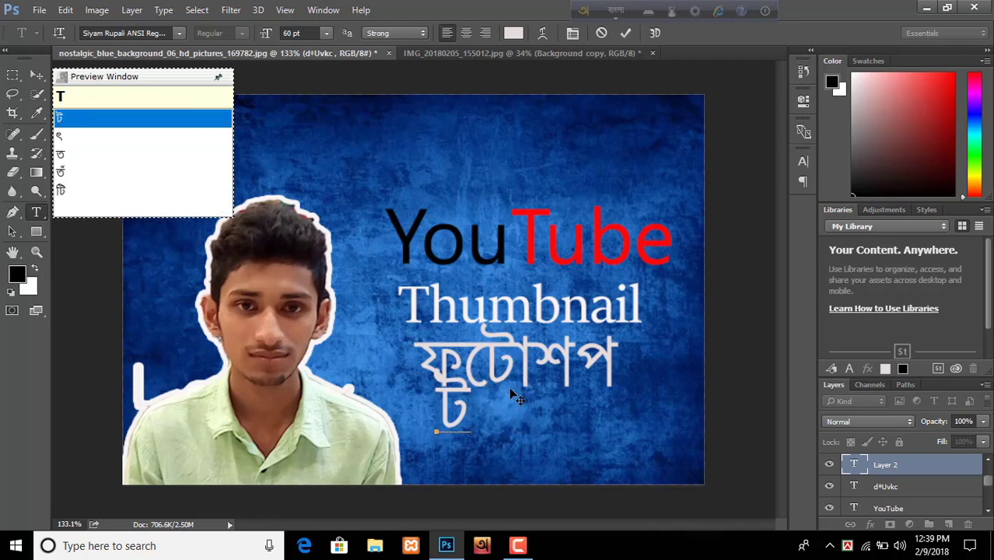
type("i")
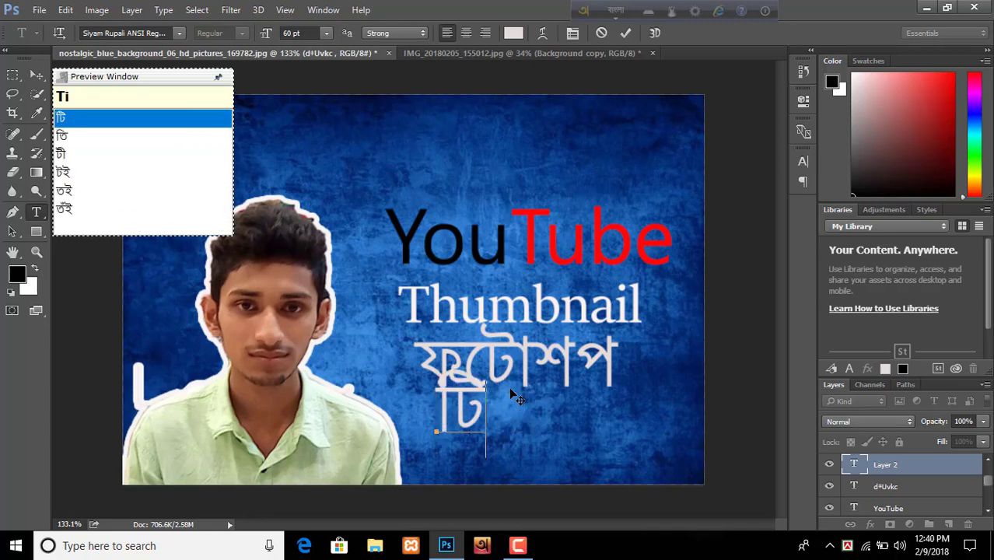
type("u")
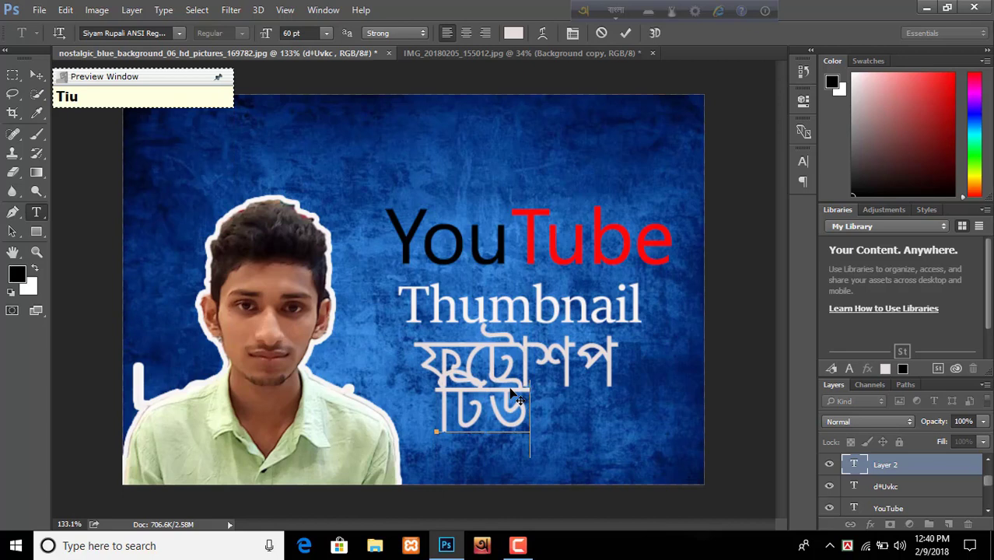
type("TO")
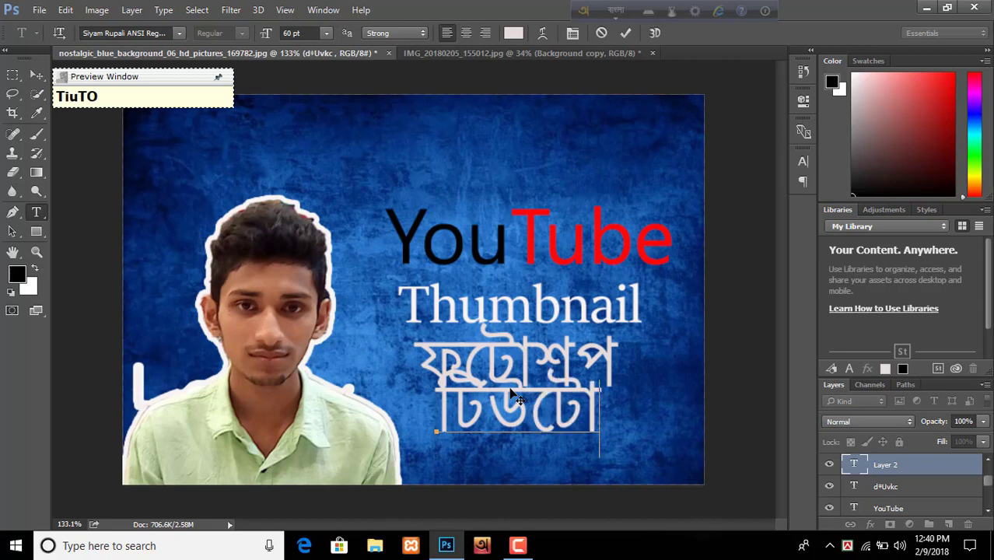
type("rial")
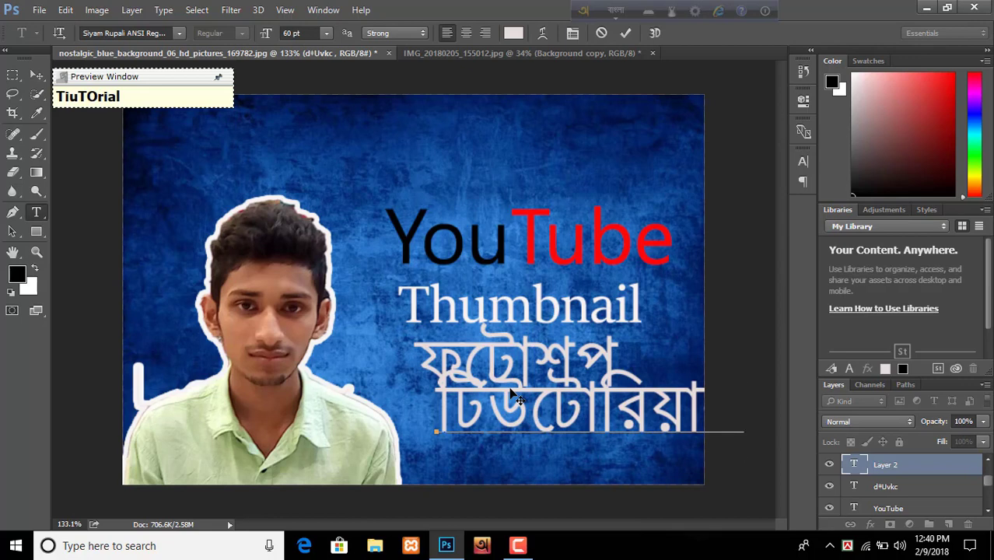
Try to set the size of the "টিউটোরিয়াল" text to 40 pt without selecting its characters.
left_click(286, 33)
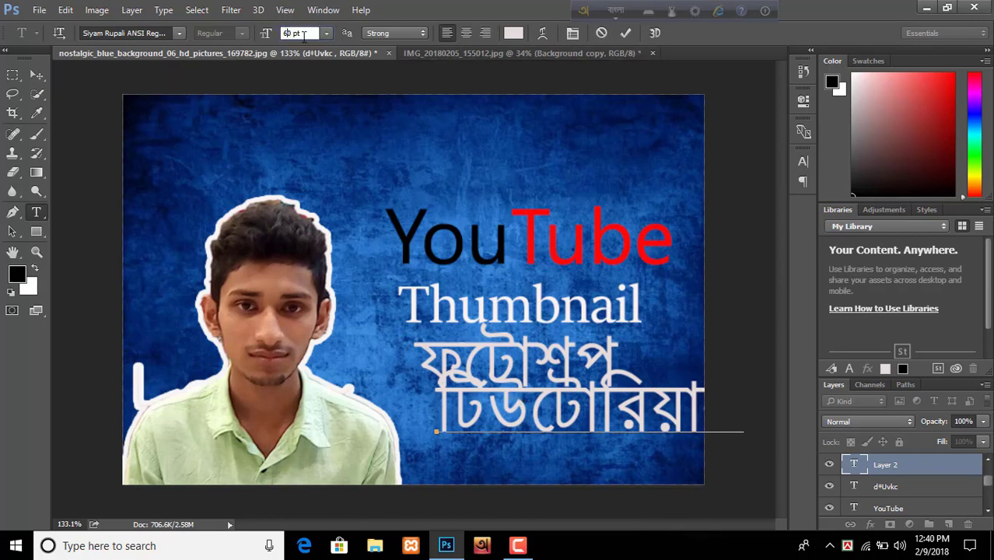
type("4")
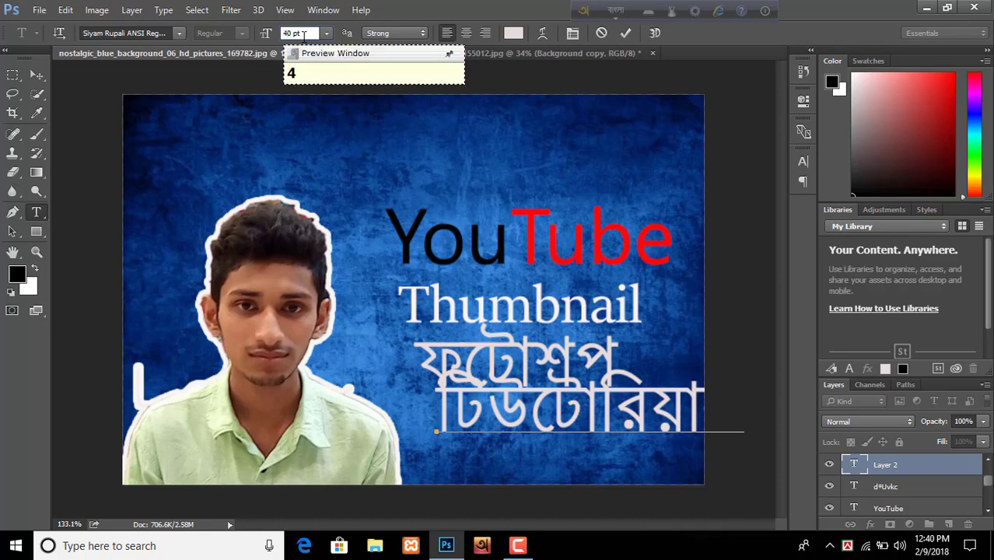
type("0")
key("Return")
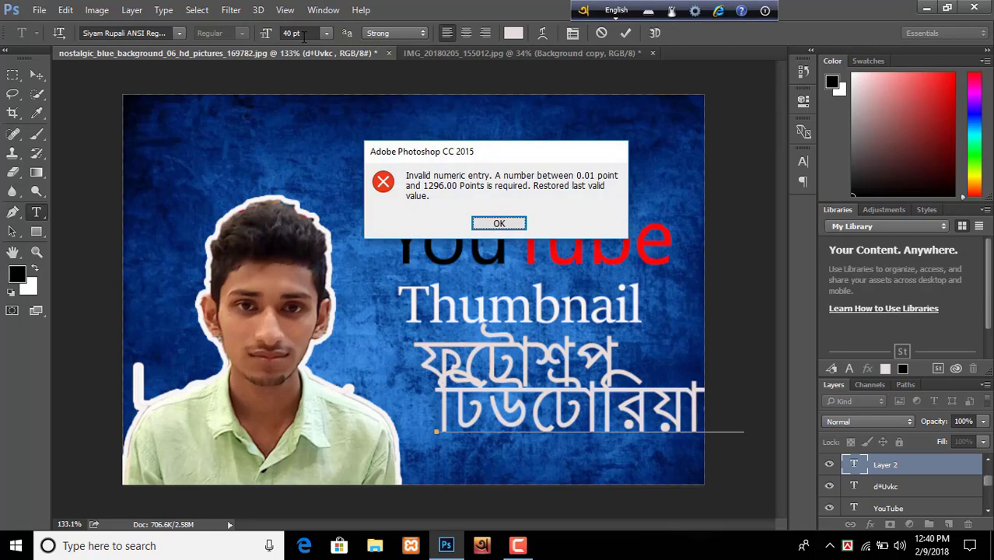
left_click(489, 225)
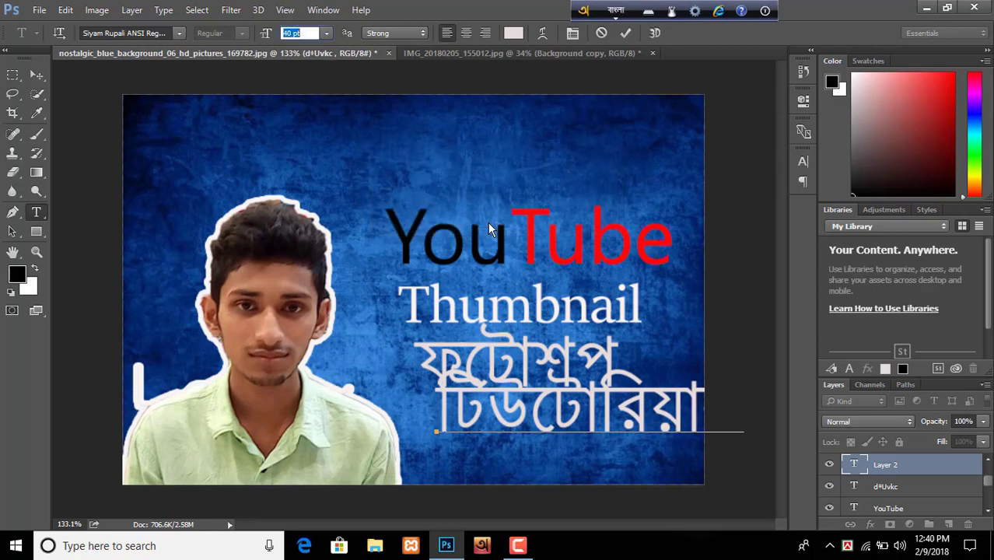
Select the whole "টিউটোরিয়াল" text, try it at 40 pt and settle on a size of 50 pt.
double_click(545, 424)
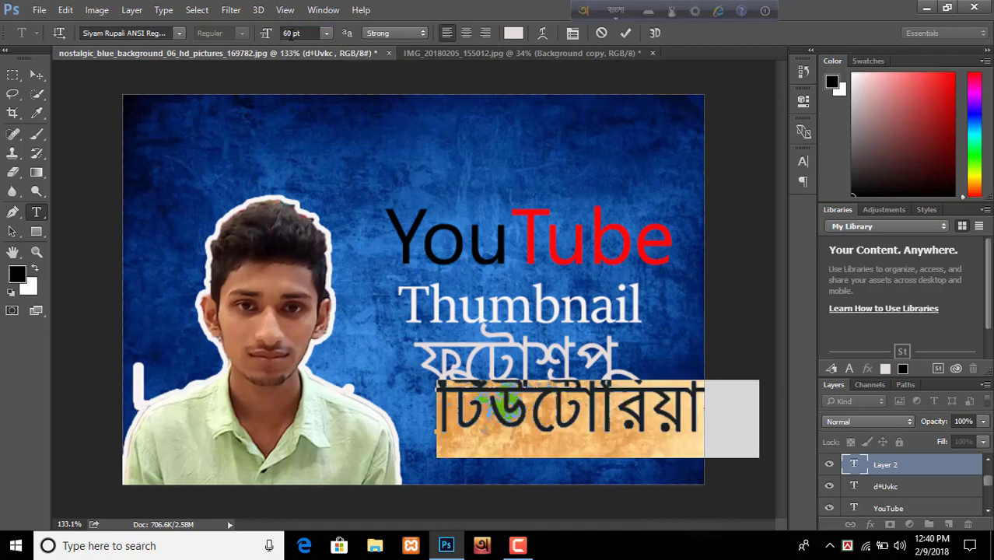
left_click(293, 32)
key("BackSpace")
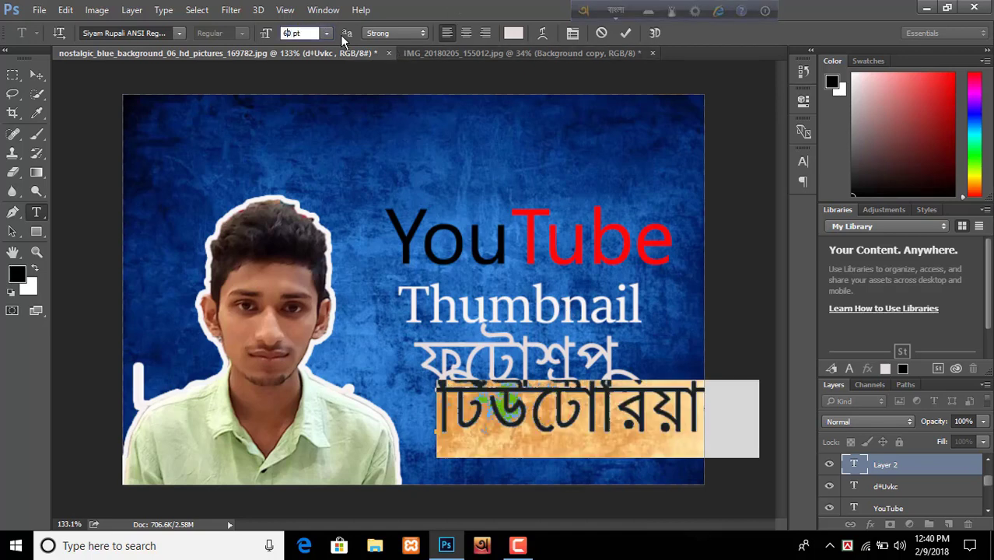
type("4")
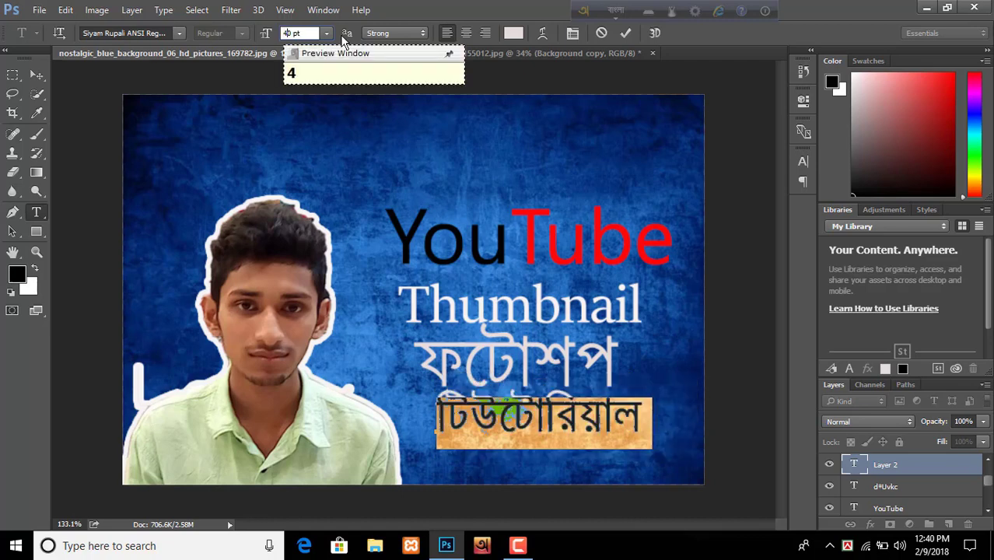
key("BackSpace")
type("5")
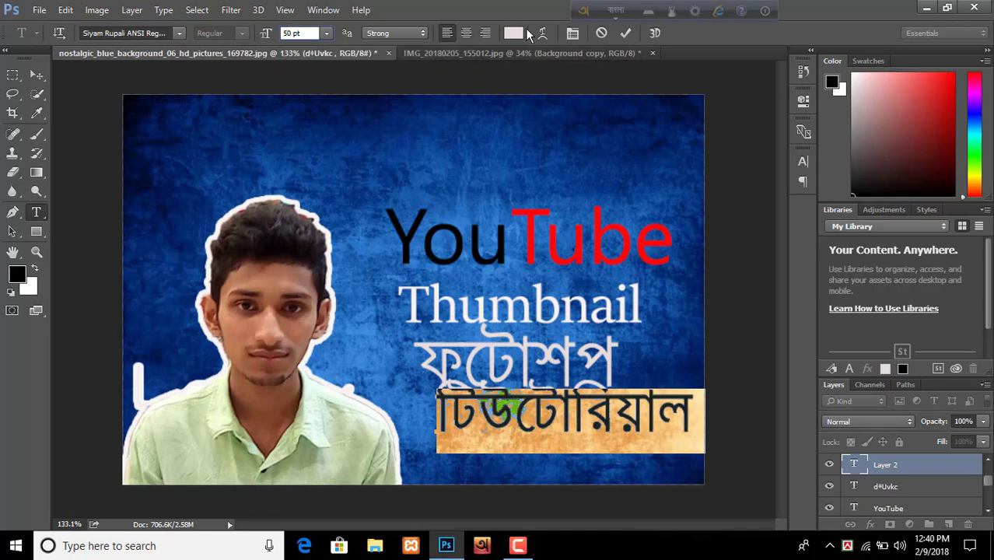
Recolour the "টিউটোরিয়াল" text green (1ed934) and move it down, clear of "ফটোশপ" and aligned with its start.
left_click(504, 33)
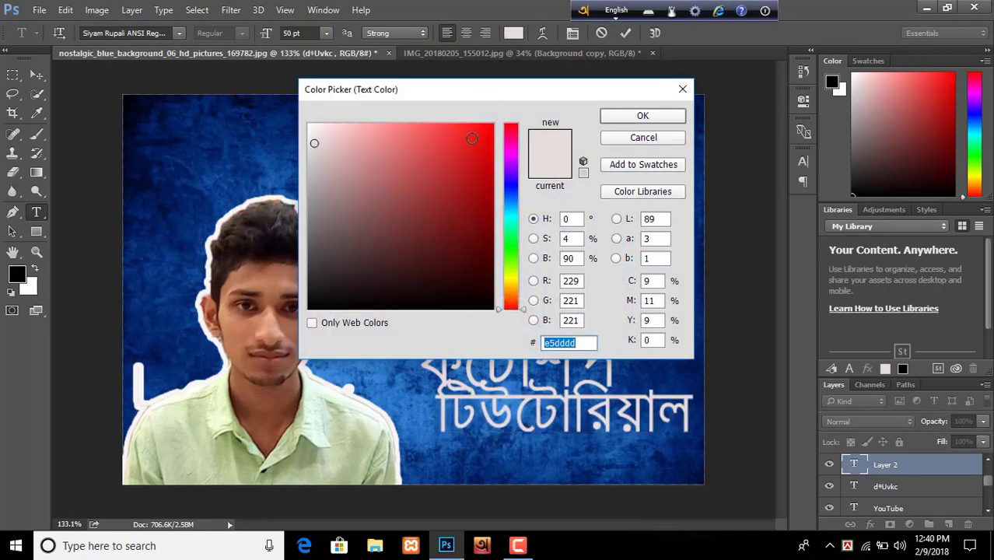
mouse_move(472, 138)
left_mouse_down()
mouse_move(473, 181)
mouse_move(333, 277)
mouse_move(331, 287)
mouse_move(419, 306)
left_mouse_up()
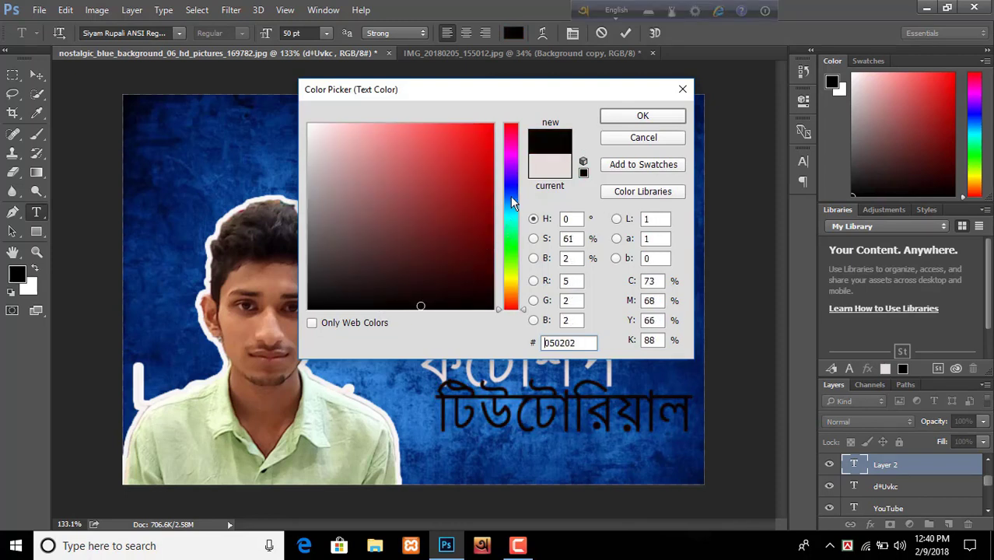
left_click_drag(510, 196, 510, 244)
left_click_drag(455, 151, 459, 136)
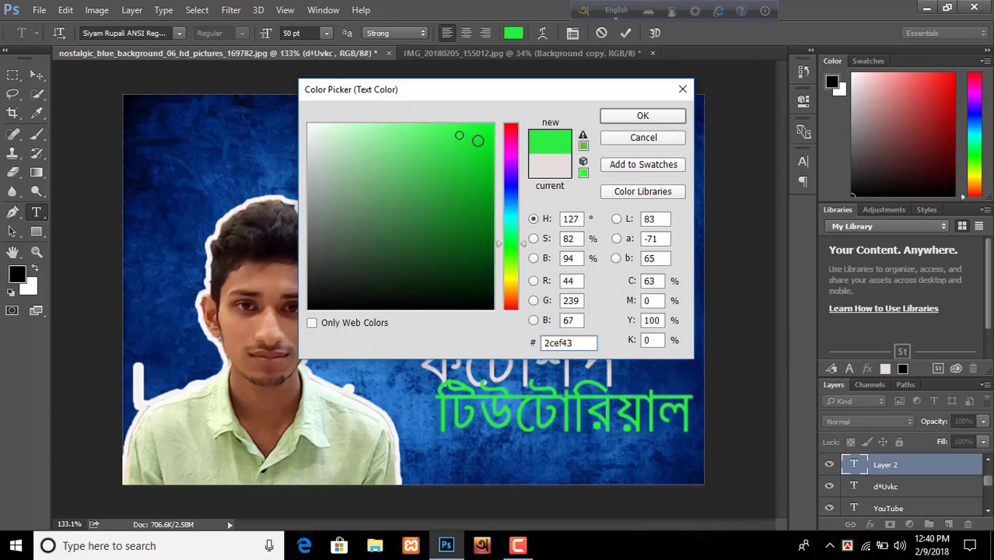
left_click(477, 140)
left_click(449, 148)
left_click(466, 150)
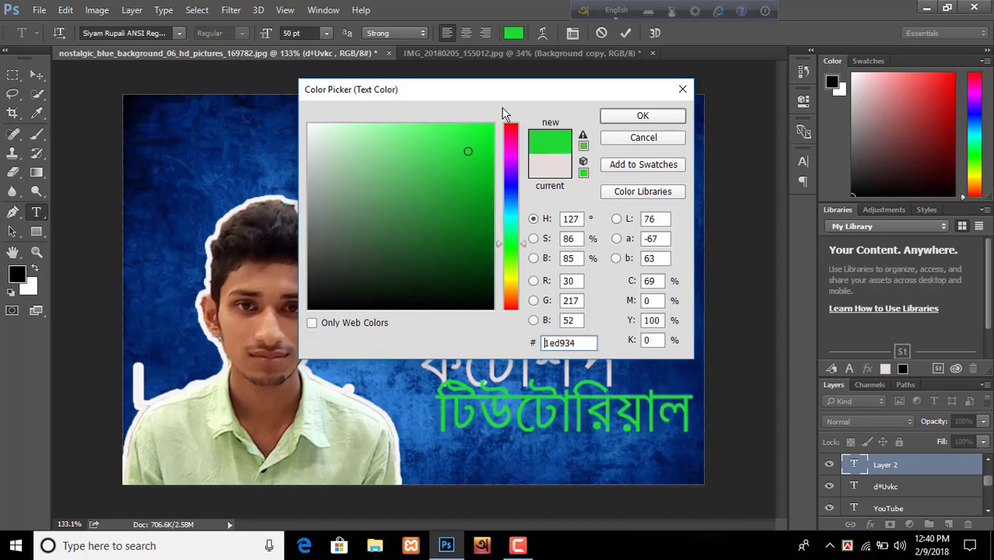
left_click(642, 116)
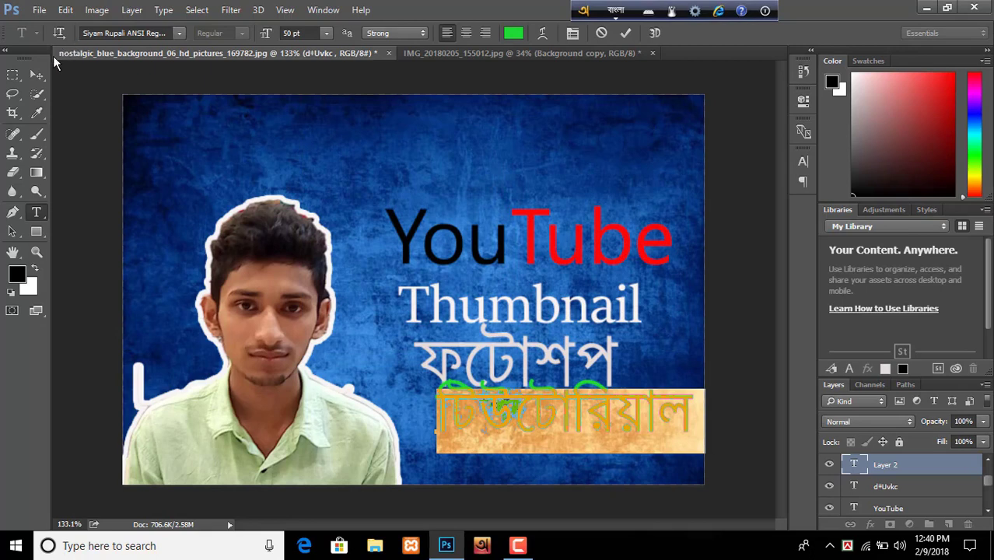
left_click(37, 74)
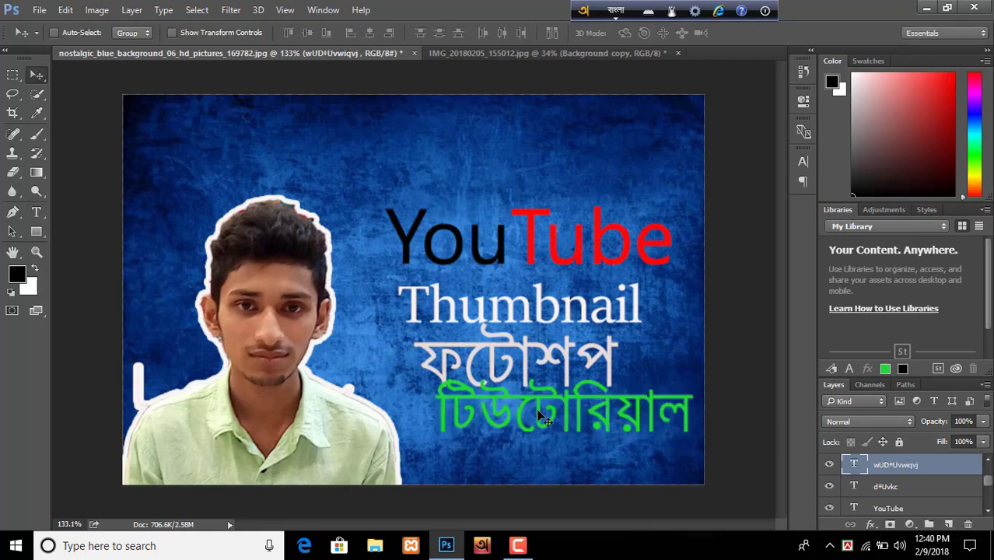
left_click_drag(540, 418, 518, 448)
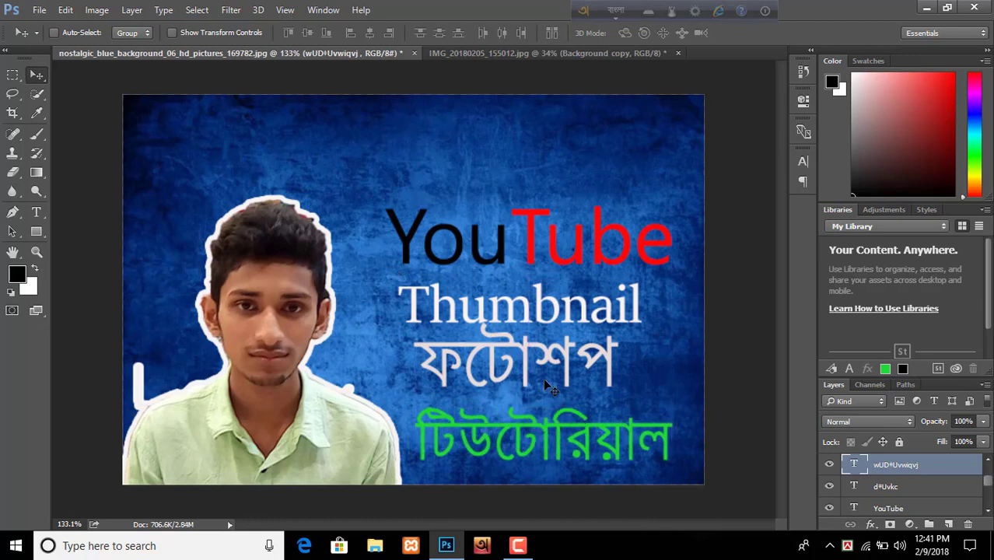
Nudge the green "টিউটোরিয়াল" text slightly down and shift "ফটোশপ" down and to the right, centring it just above the green text.
left_click_drag(526, 374, 521, 377)
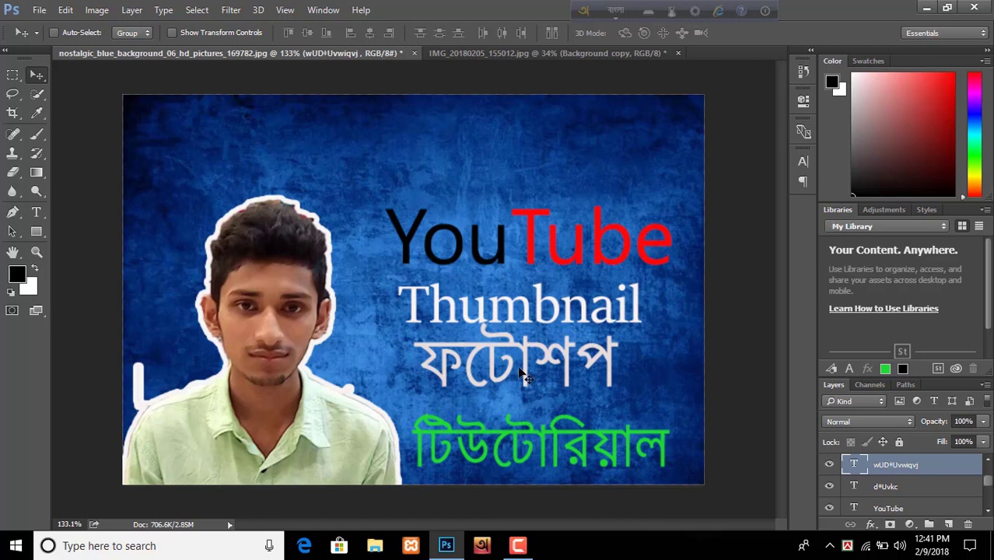
left_click(856, 486)
left_click_drag(536, 365, 556, 377)
Shift the "YouTube" and "Thumbnail" text layers slightly to the right to line them up over the Bangla text.
left_click(892, 507)
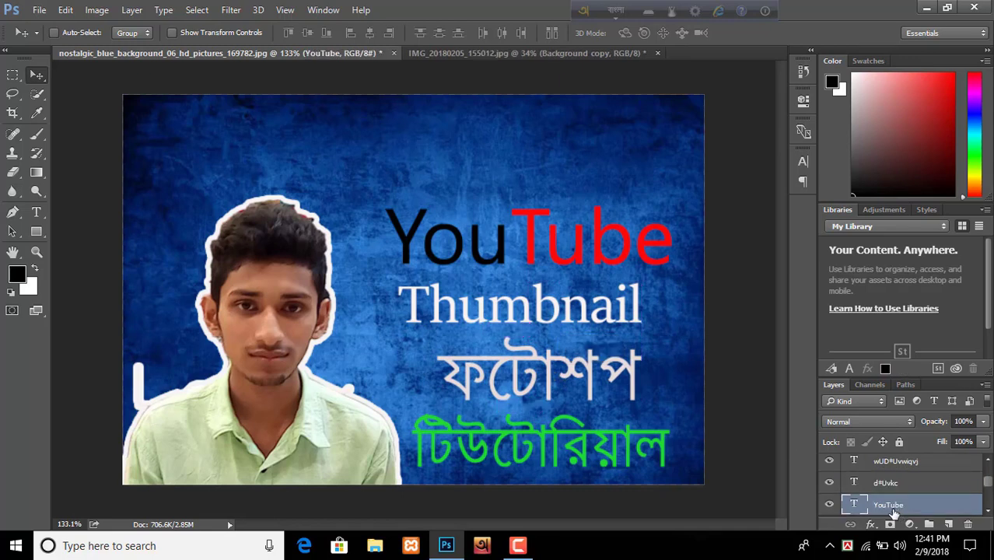
left_click_drag(522, 252, 535, 259)
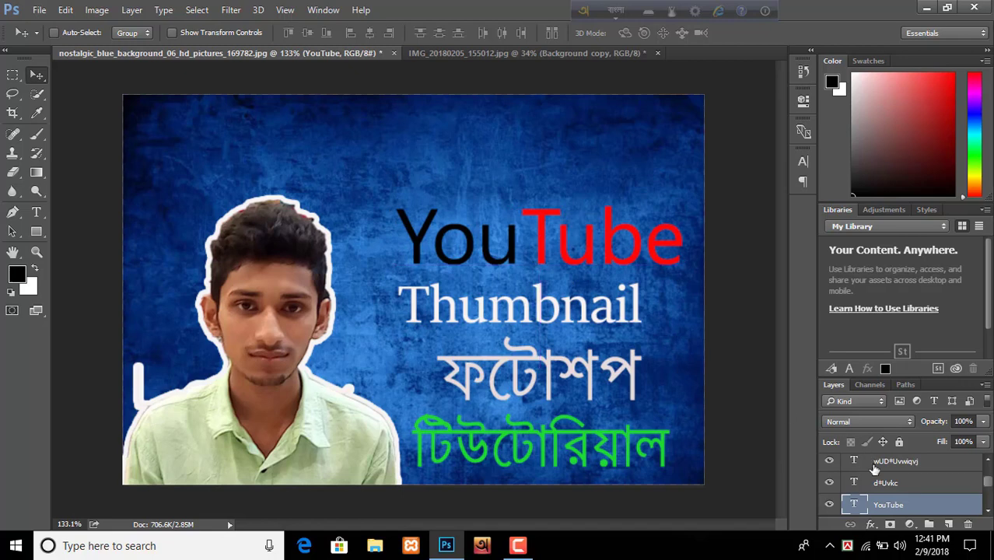
scroll(876, 467, "down", 1)
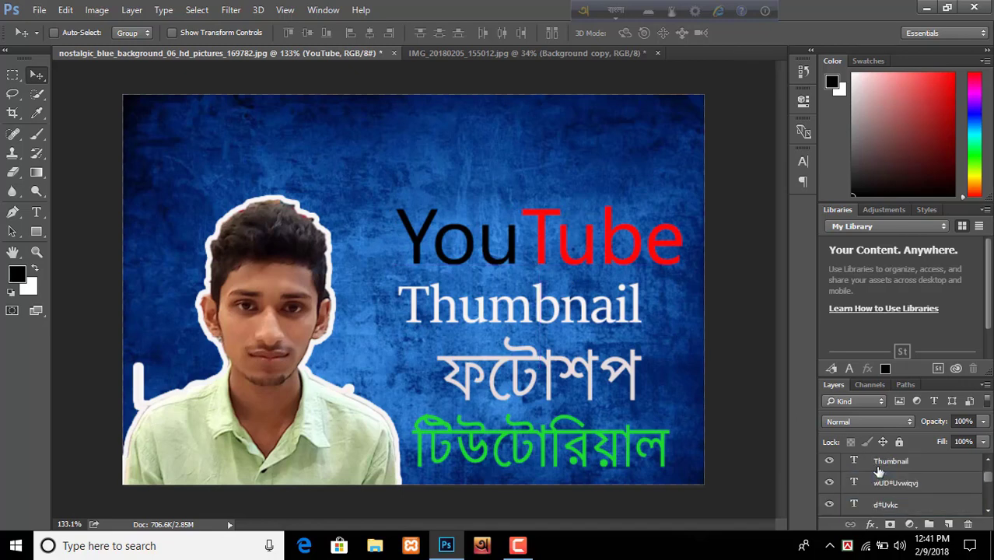
left_click(879, 465)
left_click_drag(510, 317, 521, 316)
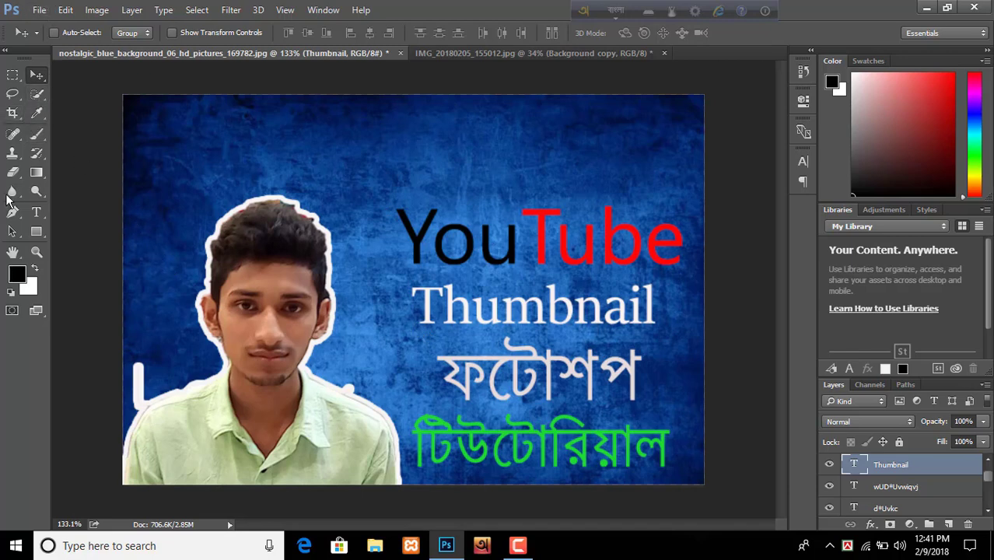
Crop away about the top quarter of the image, leaving only a narrow blue margin above the man's head and the title.
left_click(17, 115)
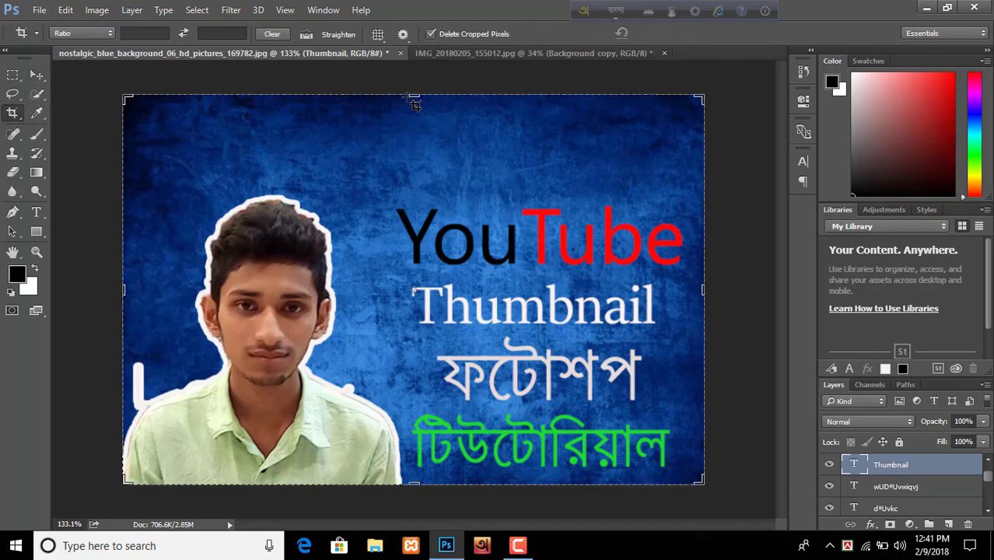
left_click_drag(414, 104, 401, 143)
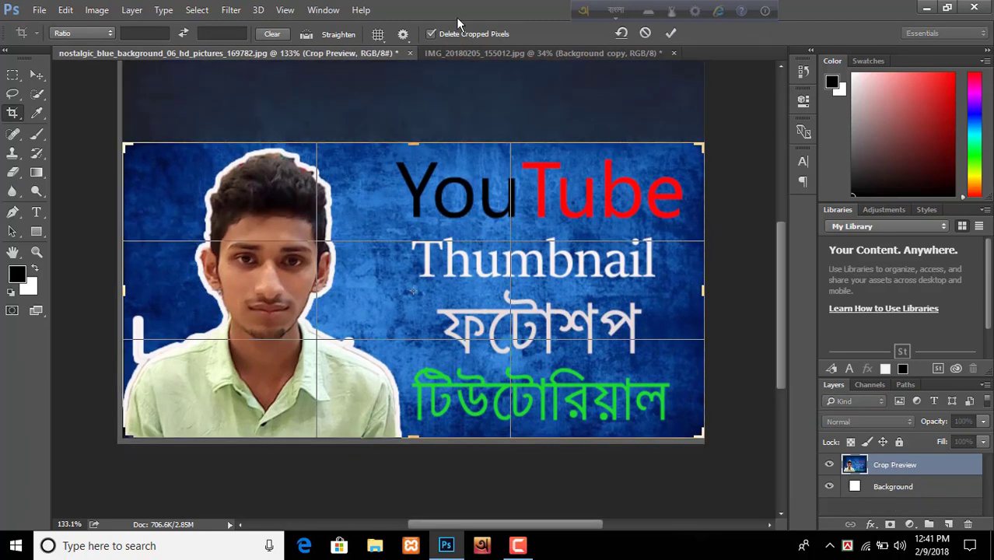
left_click(671, 34)
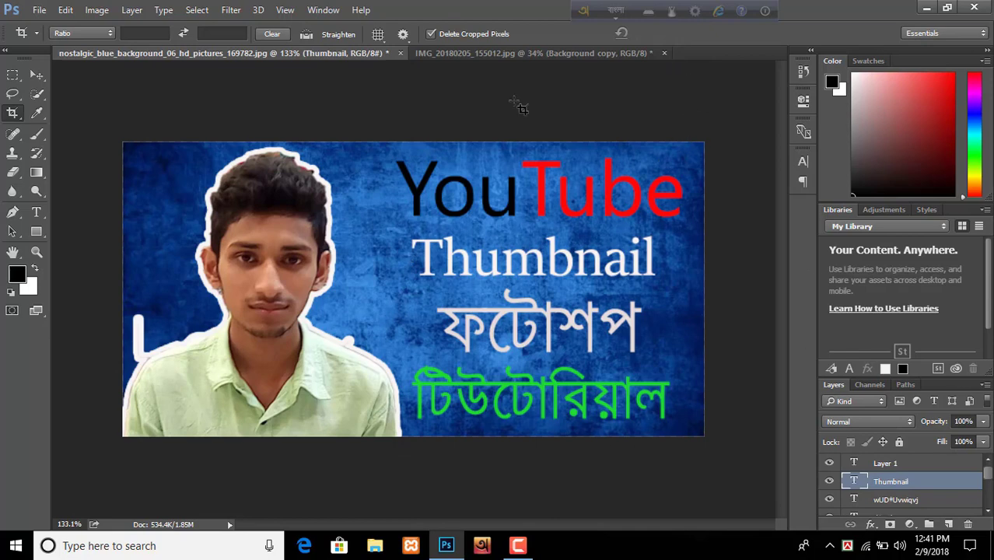
Save the thumbnail to the Desktop as a PNG named nostalgic_blue_background_06_hd_pictures_169782.png, keeping the default PNG options.
left_click(39, 10)
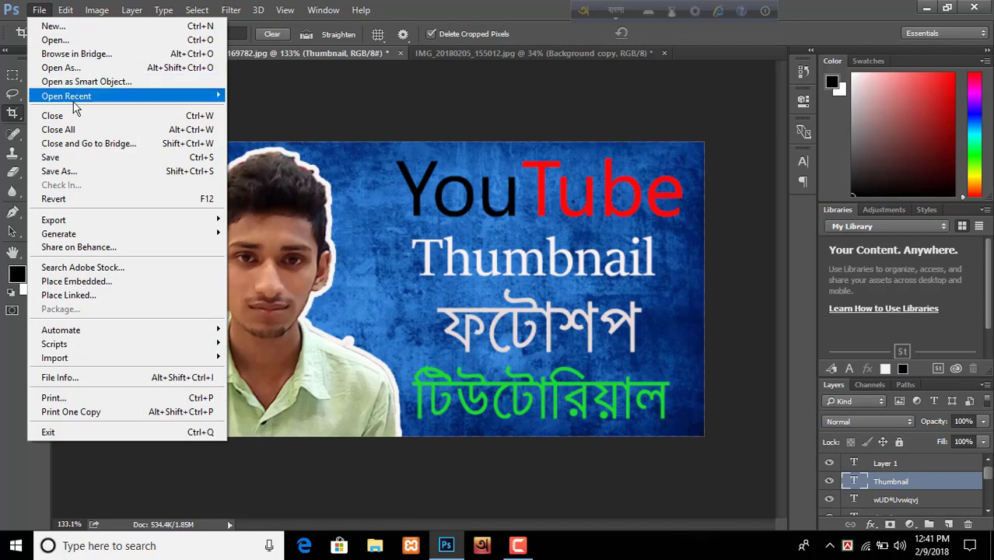
left_click(68, 173)
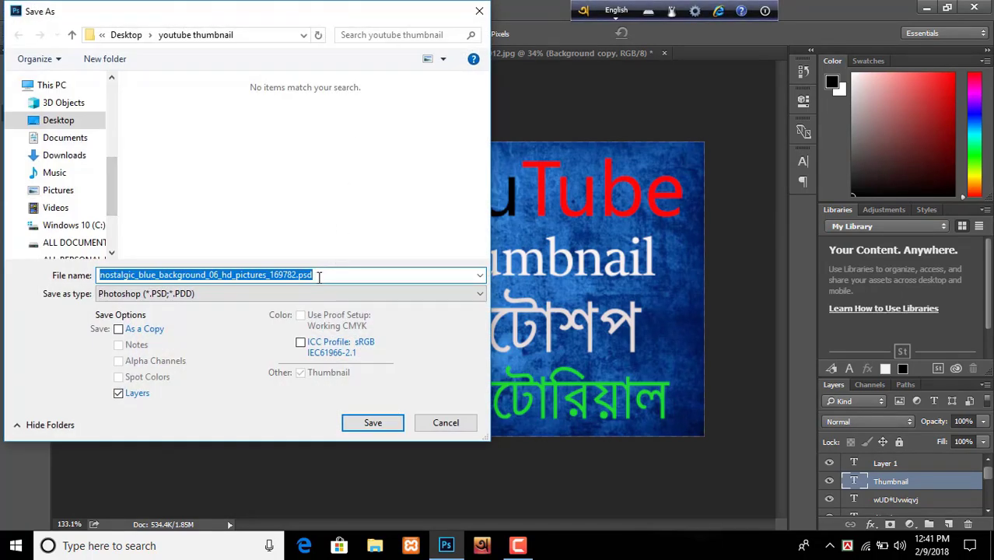
left_click(251, 296)
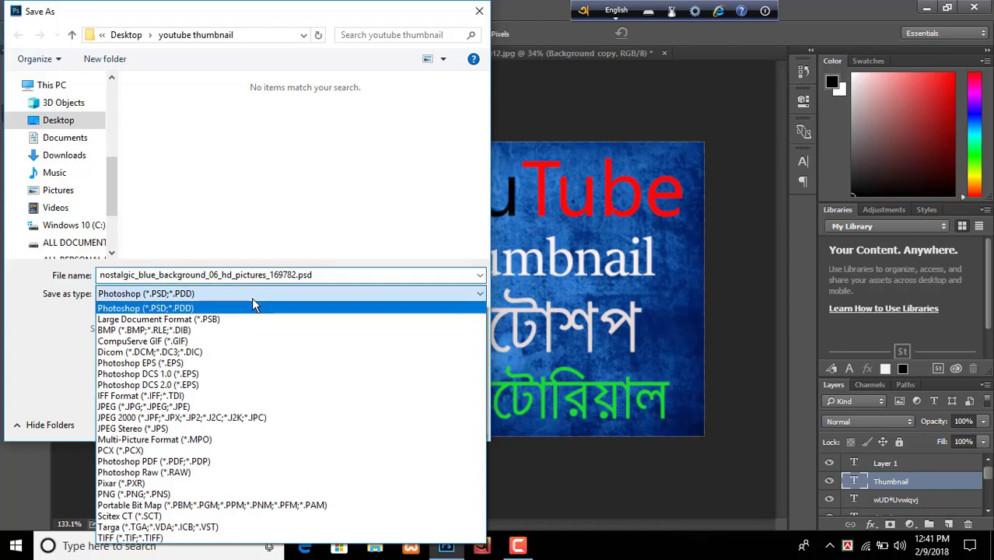
left_click(191, 494)
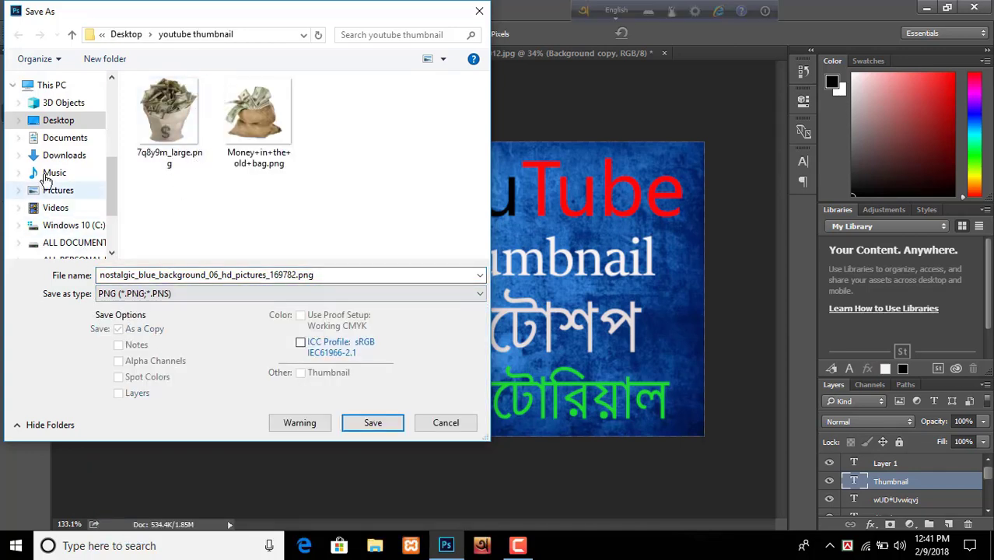
left_click(35, 120)
scroll(325, 202, "down", 1)
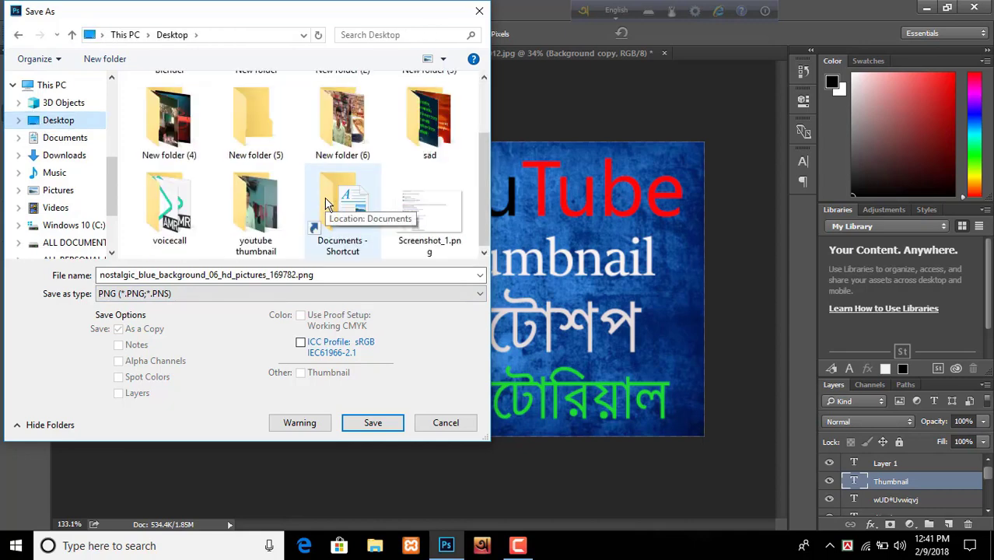
left_click(374, 426)
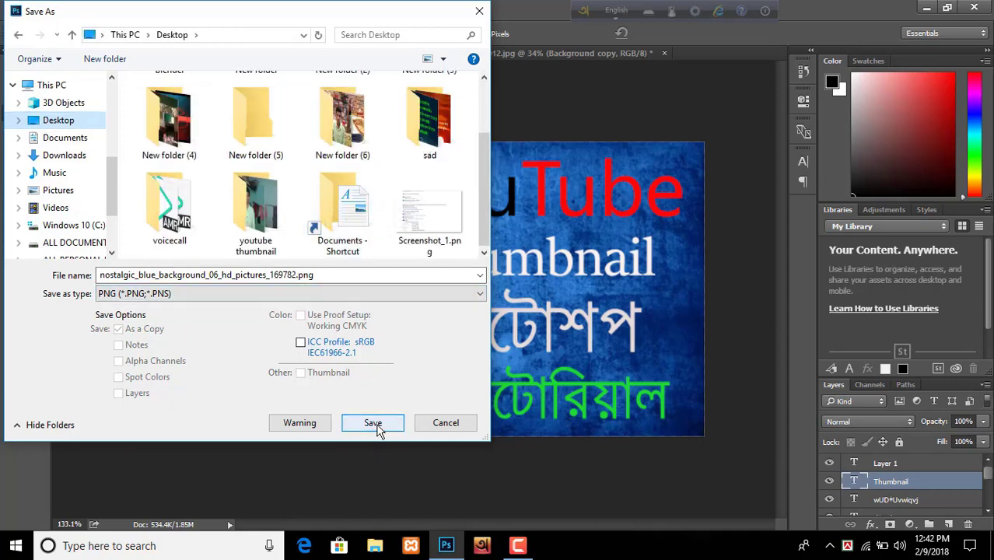
left_click(375, 426)
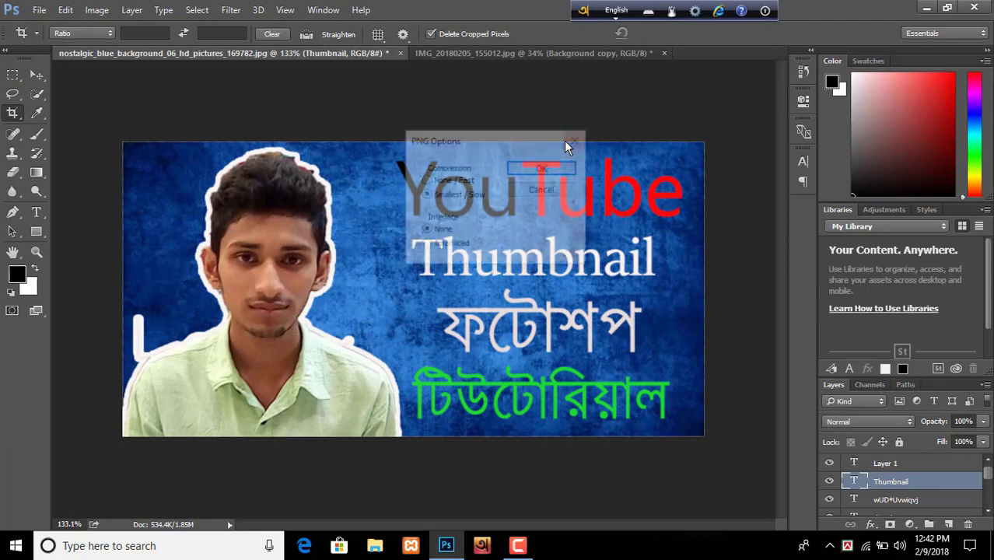
left_click(541, 168)
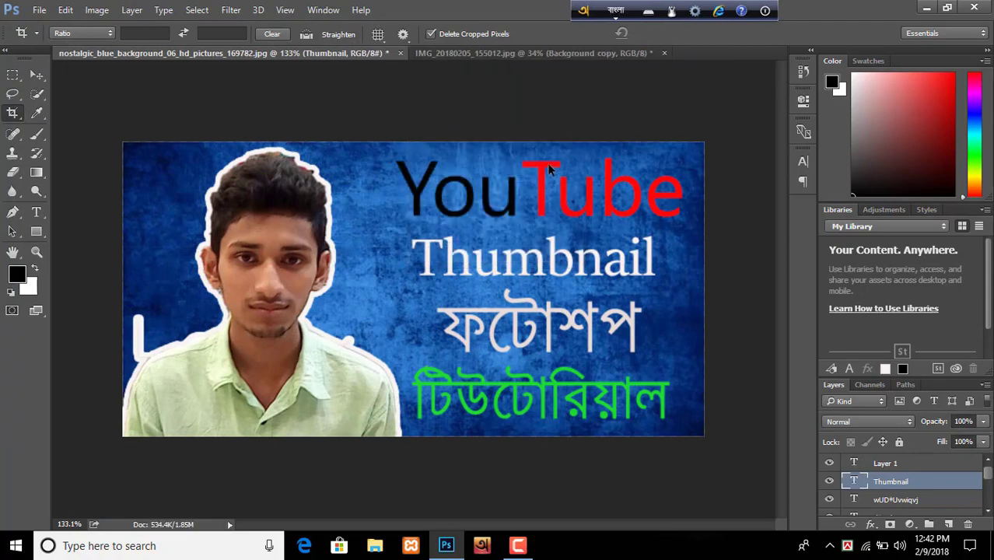